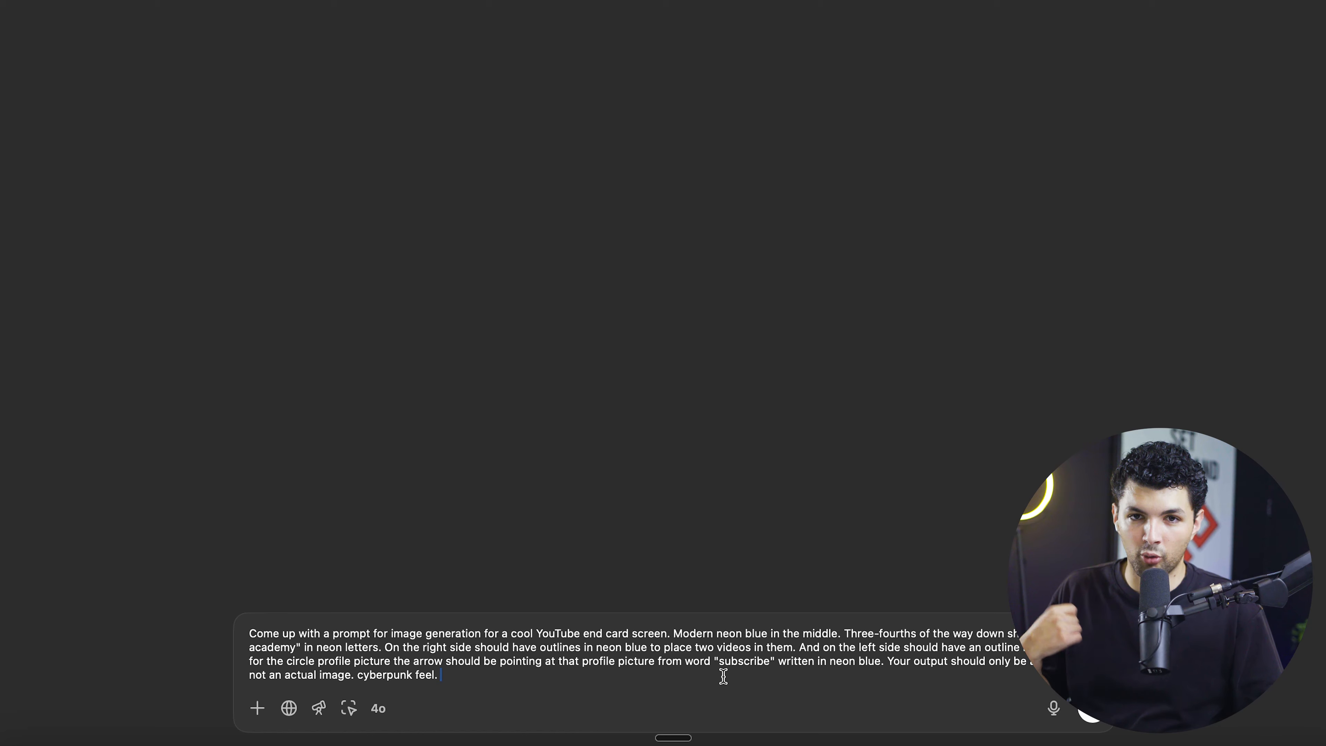
- Request an image-generation prompt for a neon-blue cyberpunk "AI academy" YouTube end card and paste the reply into a new chat
key("Return")
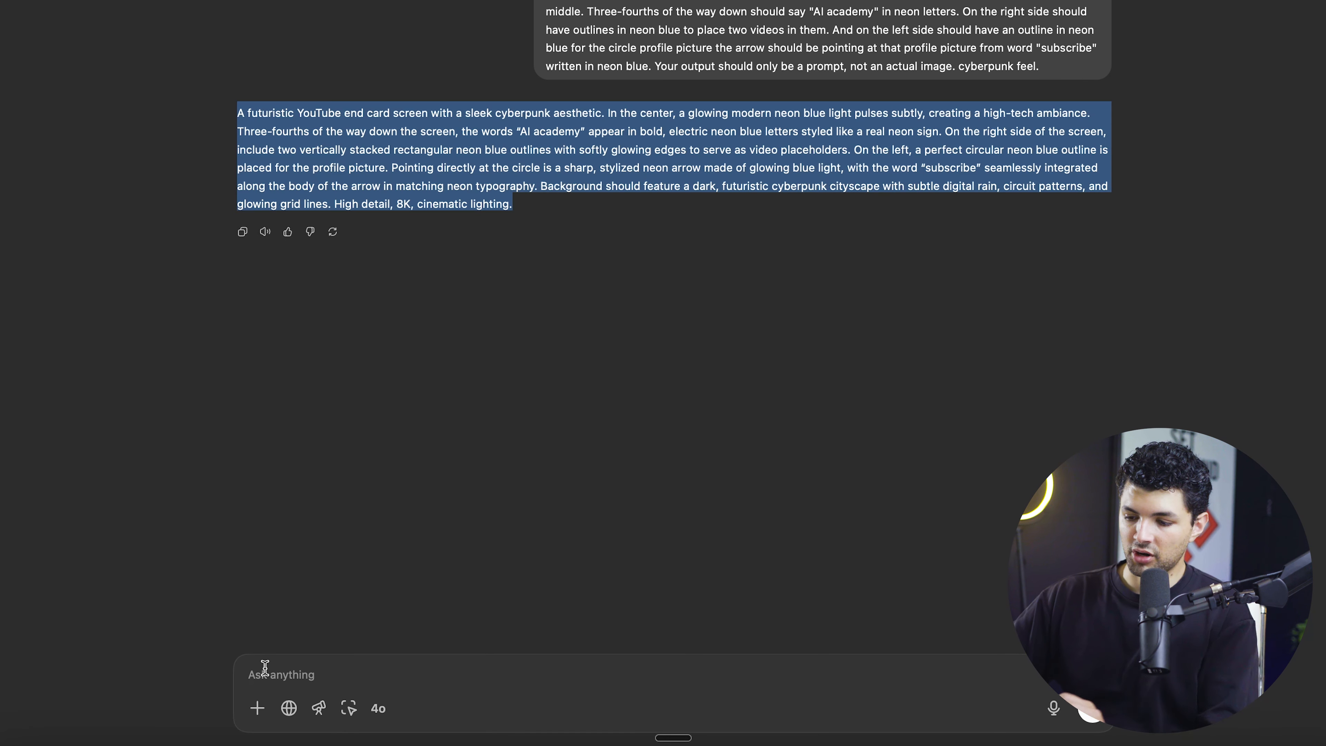
left_click(266, 669)
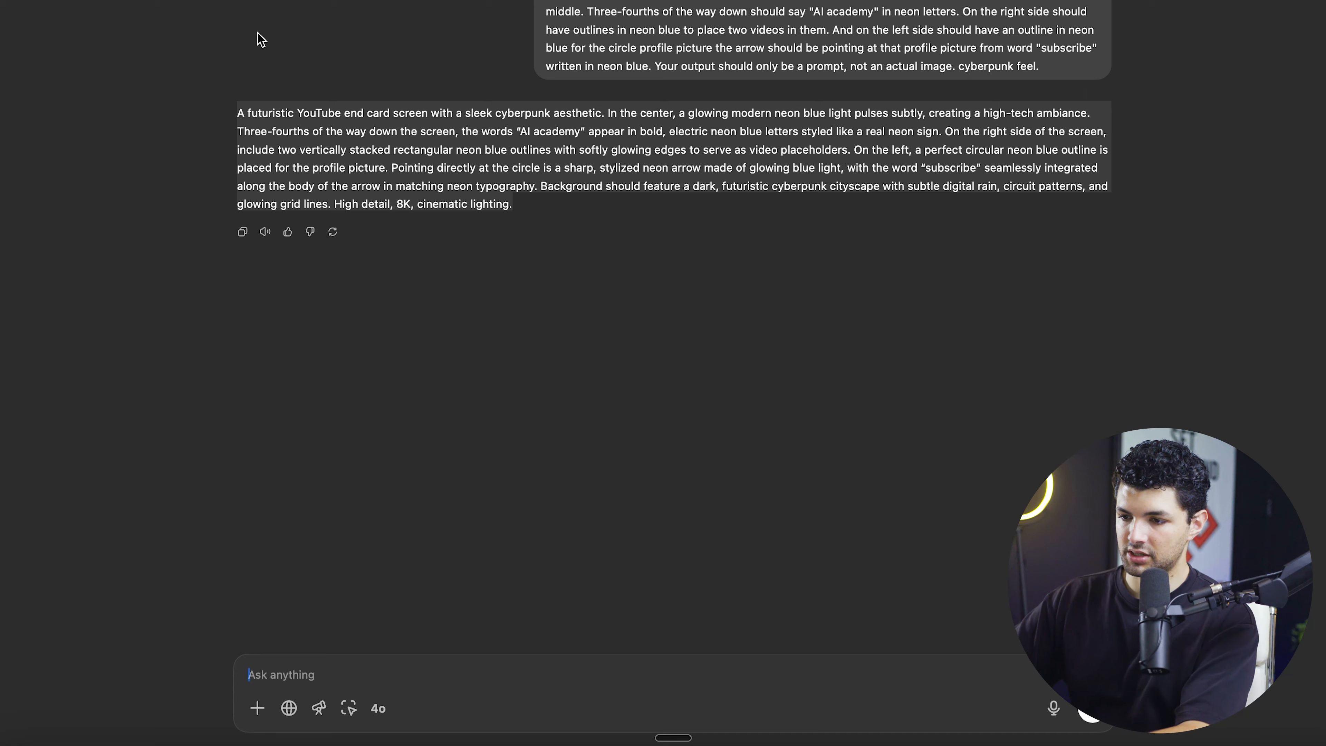
key("super+n")
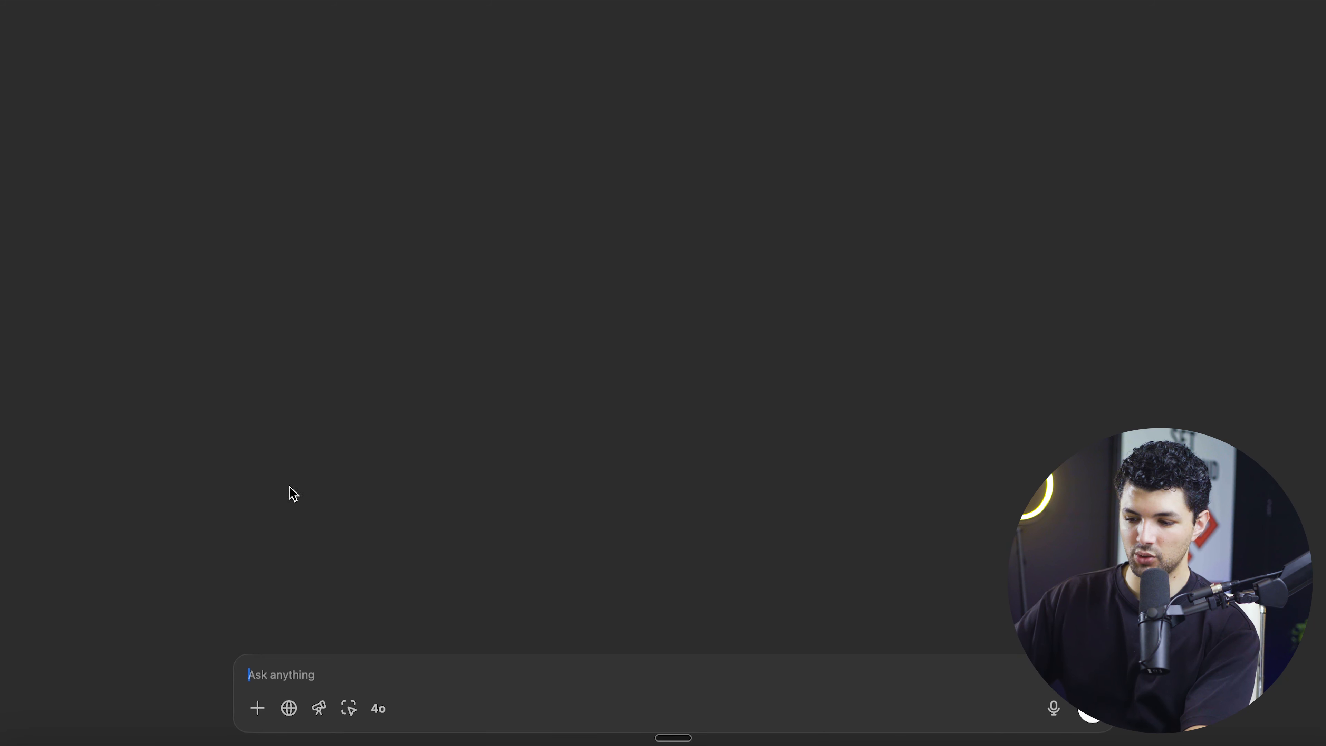
type("A futuristic YouTube end card screen with a sleek cyberpunk aesthetic. In the center, a glowing modern neon blue light pulses subtly, creating a high-tech ambiance. Three-fourths of the way down the screen, the words \"AI academy\" appear in bold, electric neon blue letters styled like a real neon sign. On the right side of the screen, include two vertically stacked rectangular neon blue outlines with softly glowing edges to serve as video placeholders. On the left, a perfect circular neon blue outline is placed for the profile picture. Pointing directly at the circle is a sharp, stylized neon arrow made of glowing blue light, with the word \"subscribe\" seamlessly integrated along the body of the arrow in matching neon typography. Background should feature a dark, futuristic cyberpunk cityscape with subtle digital rain, circuit patterns, and glowing grid lines. High detail, 8K, cinematic lighting.")
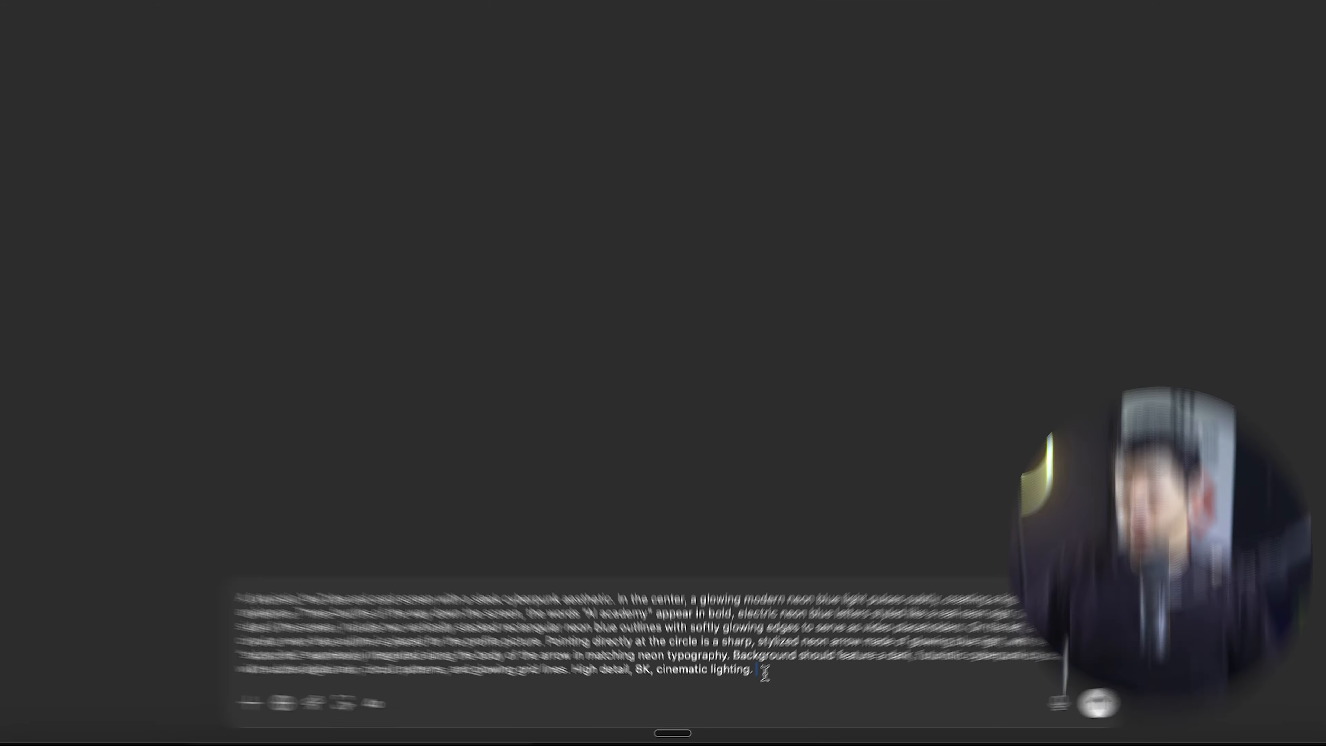
- Append "16:9 aspect ratio. (ready for youtube)" to the pasted prompt and submit it to generate the end card image
left_click_drag(758, 675, 572, 621)
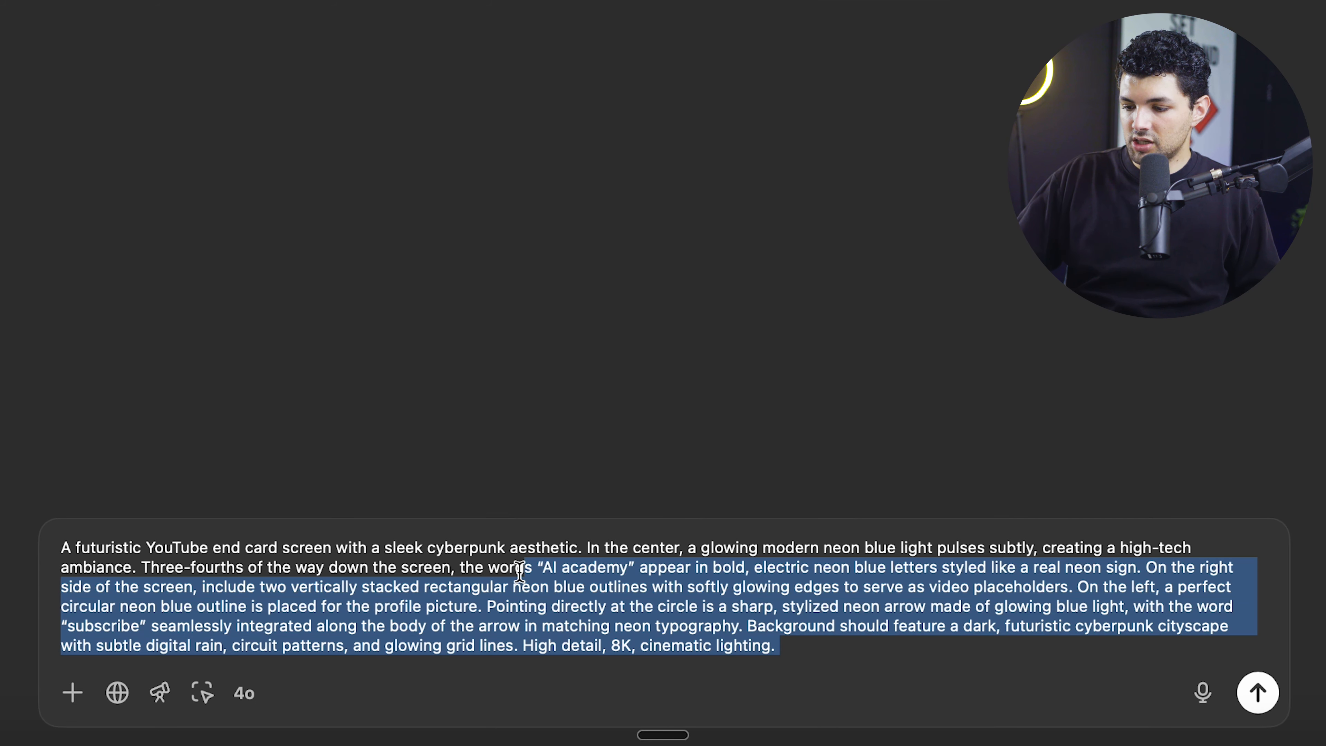
left_click_drag(520, 571, 132, 521)
left_click(839, 647)
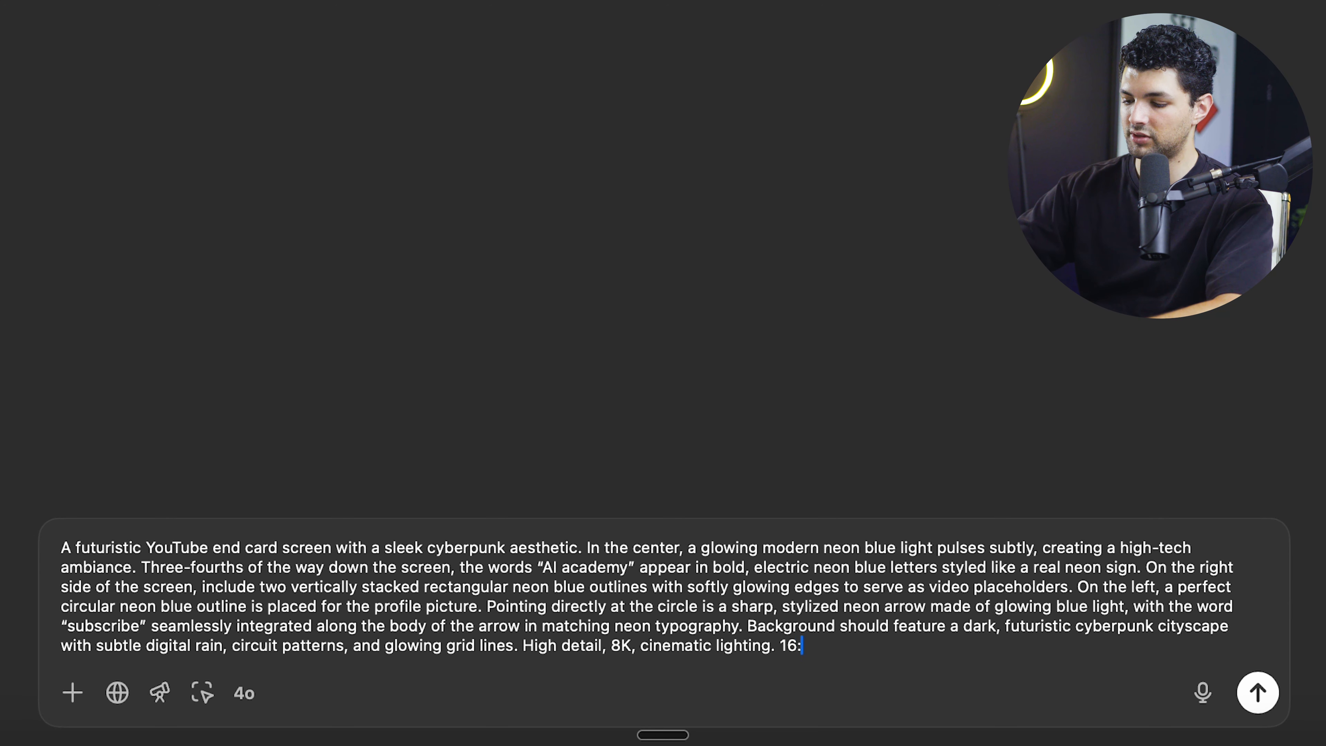
type("aspect ratio. (ready for youtube)")
left_click(1258, 693)
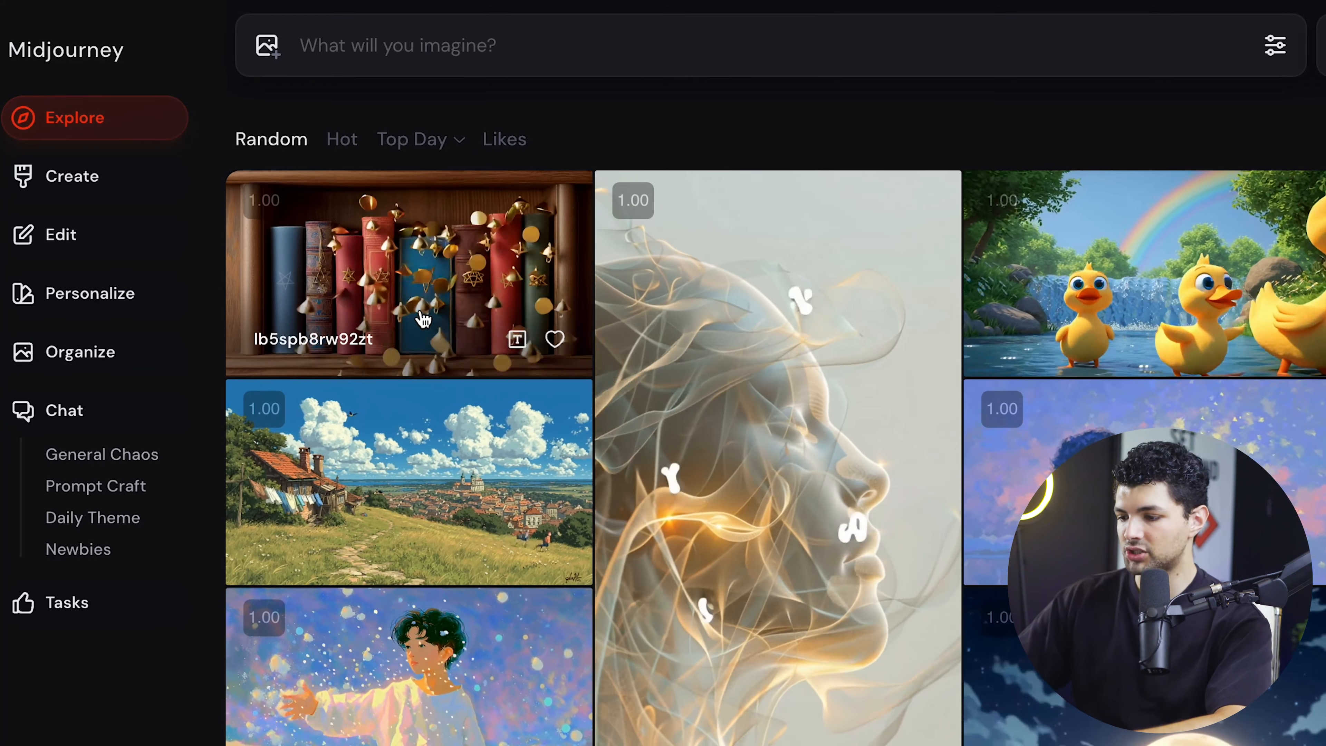
- Switch to Midjourney's Explore page and browse the Random, Hot and Top Day galleries
scroll(834, 557, "down", 12)
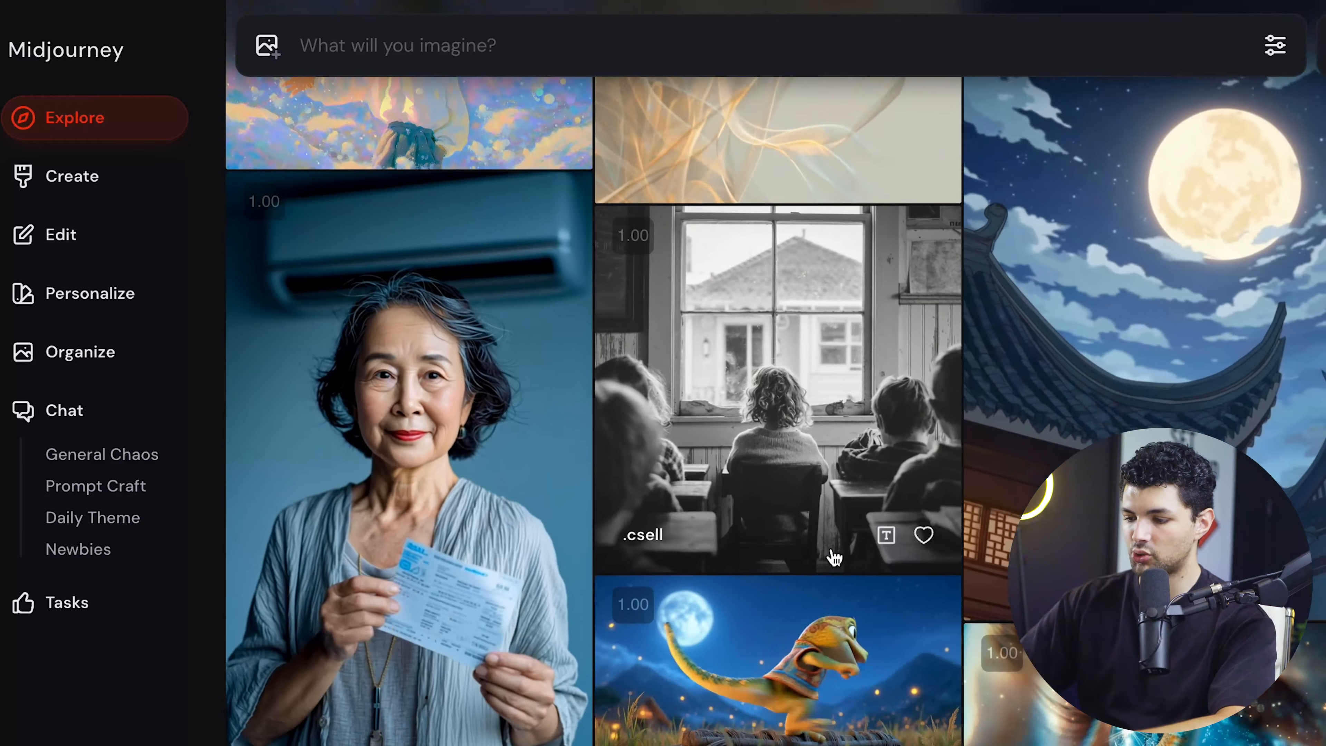
scroll(834, 557, "down", 6)
scroll(834, 558, "up", 18)
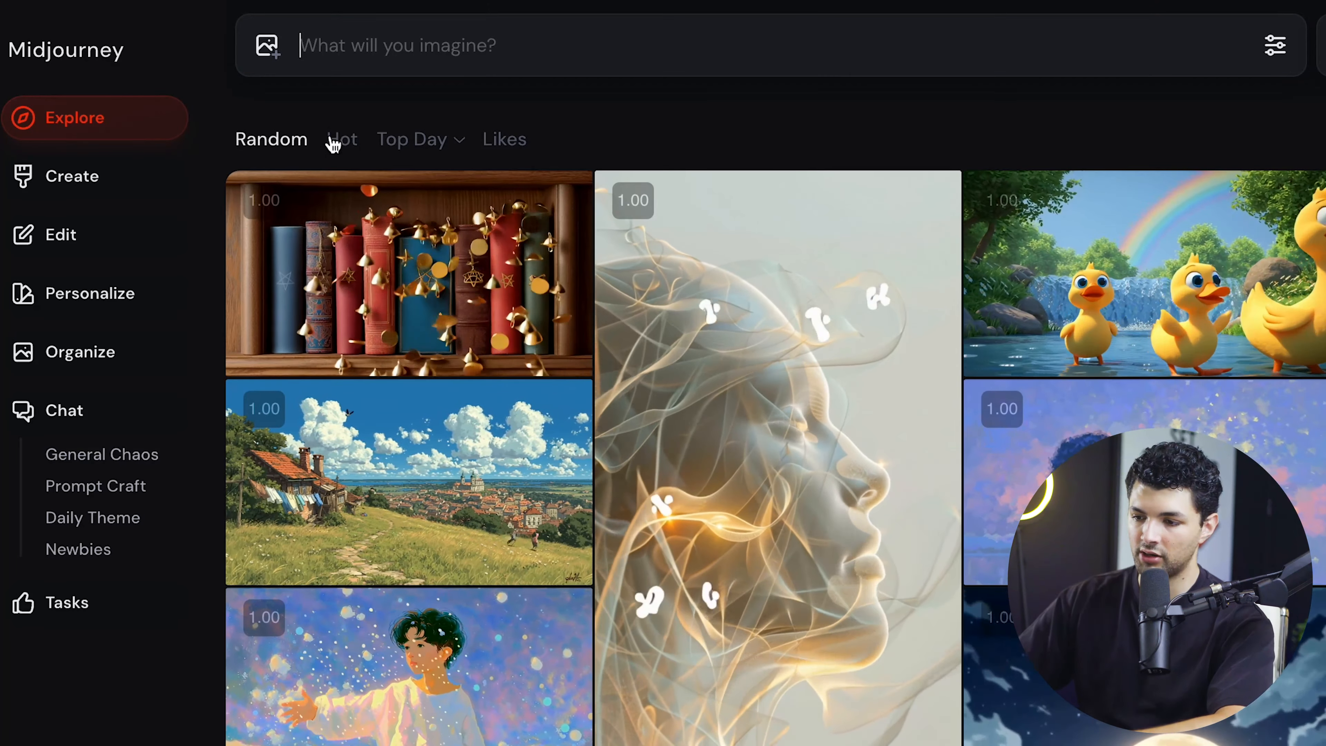
left_click(338, 145)
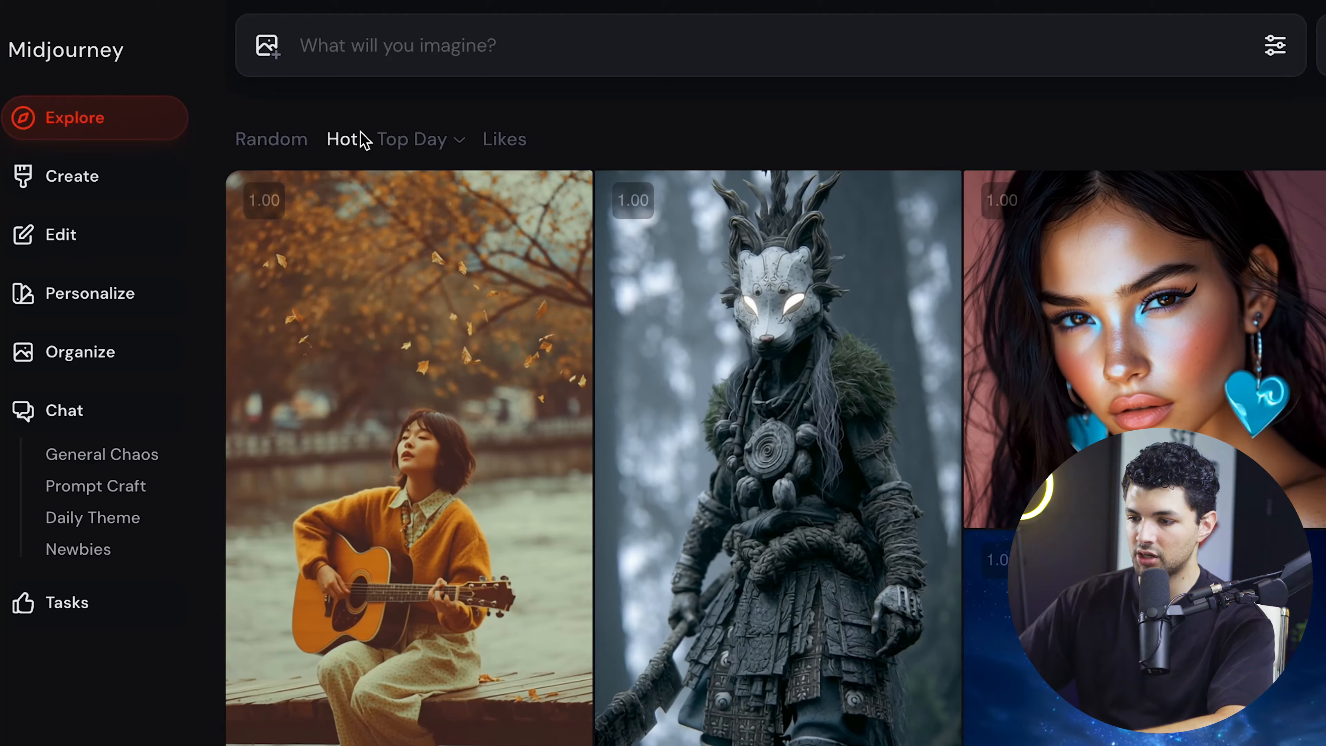
left_click(410, 139)
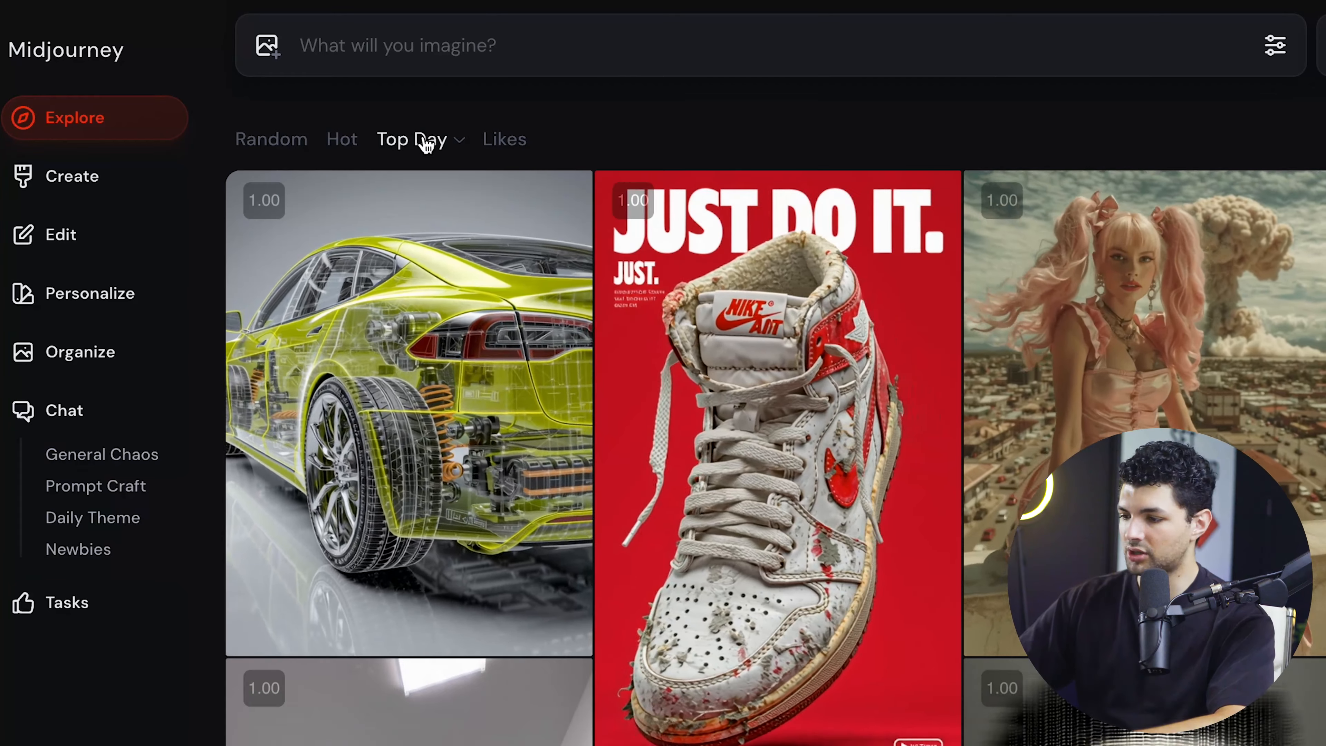
- Show the Top Month gallery and look through its generated videos
left_click(434, 271)
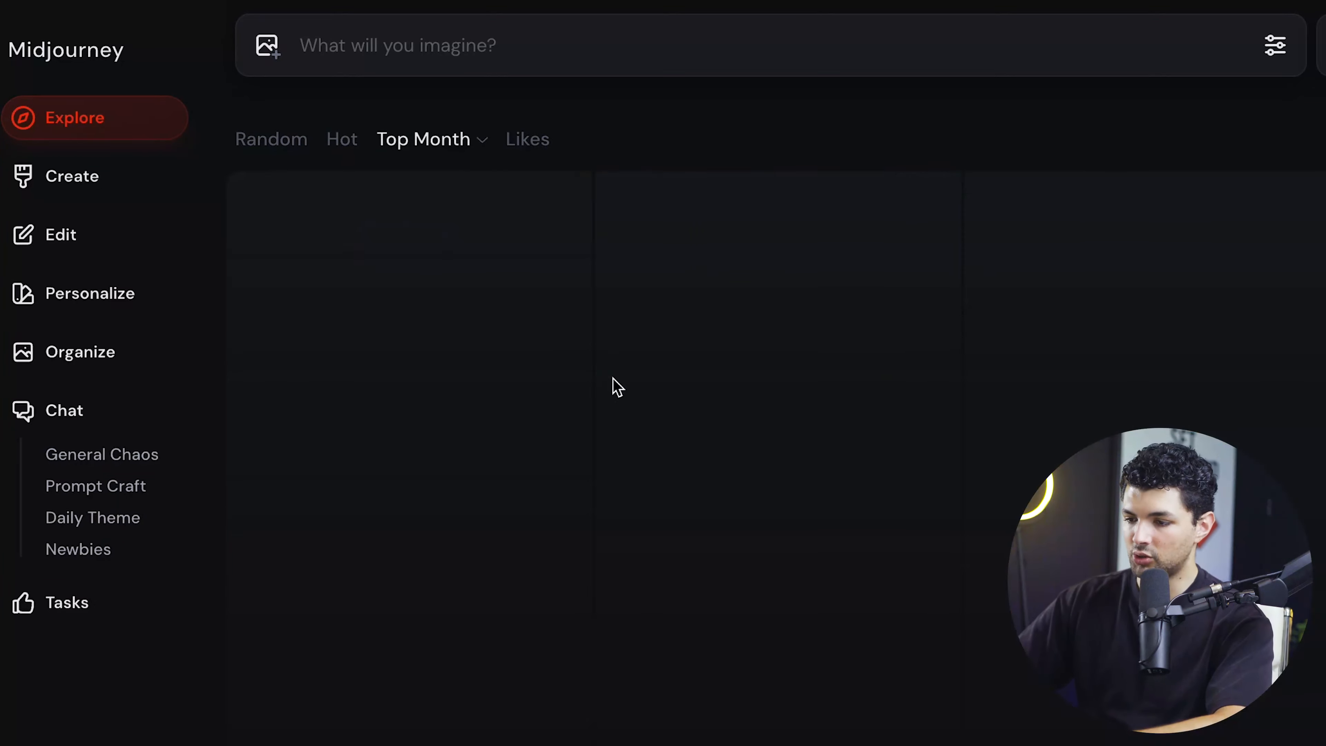
scroll(526, 342, "down", 2)
scroll(526, 343, "down", 10)
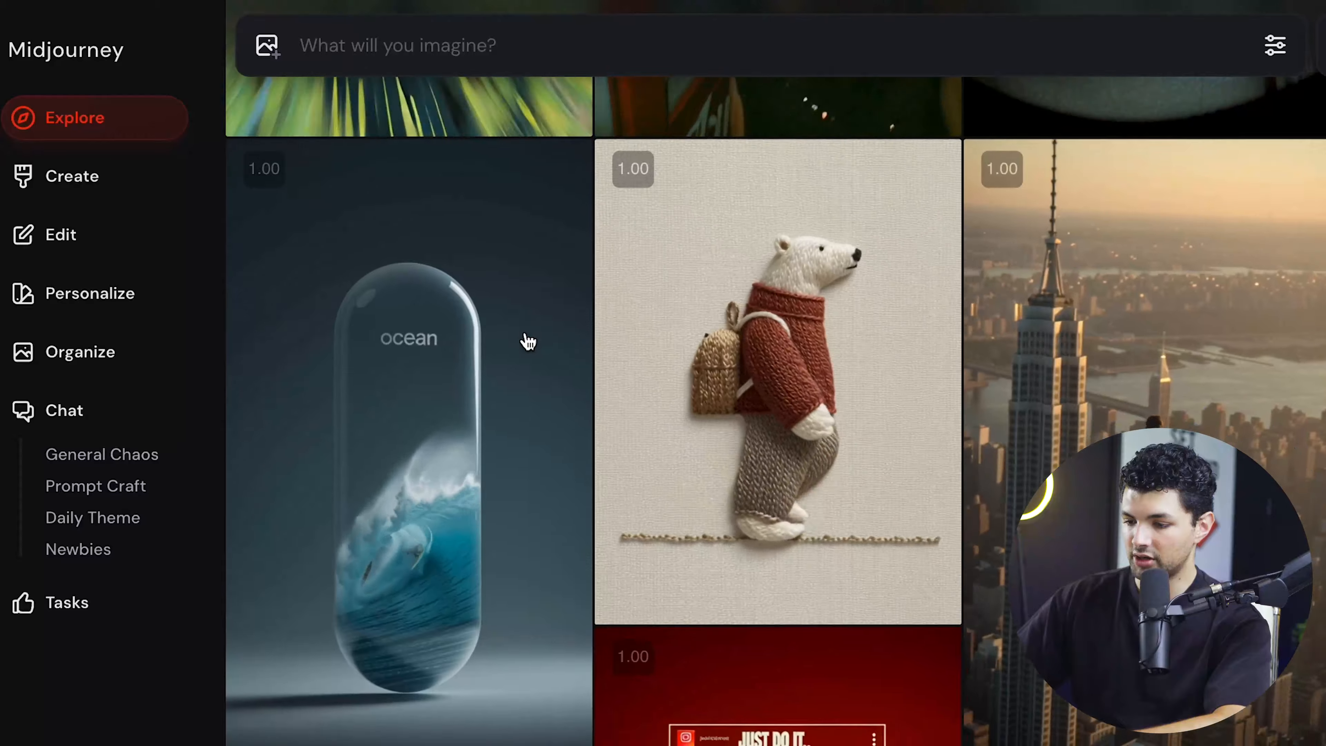
scroll(528, 341, "down", 2)
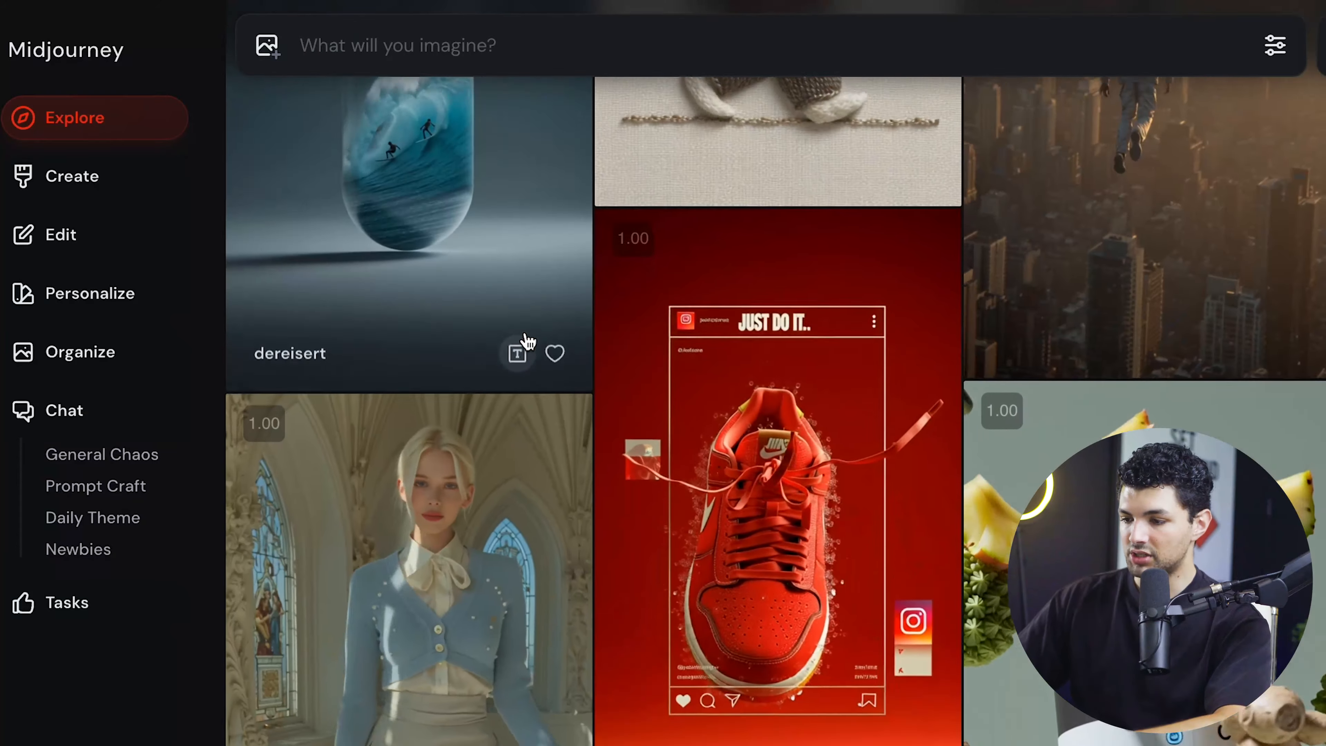
scroll(528, 341, "down", 2)
scroll(528, 341, "down", 10)
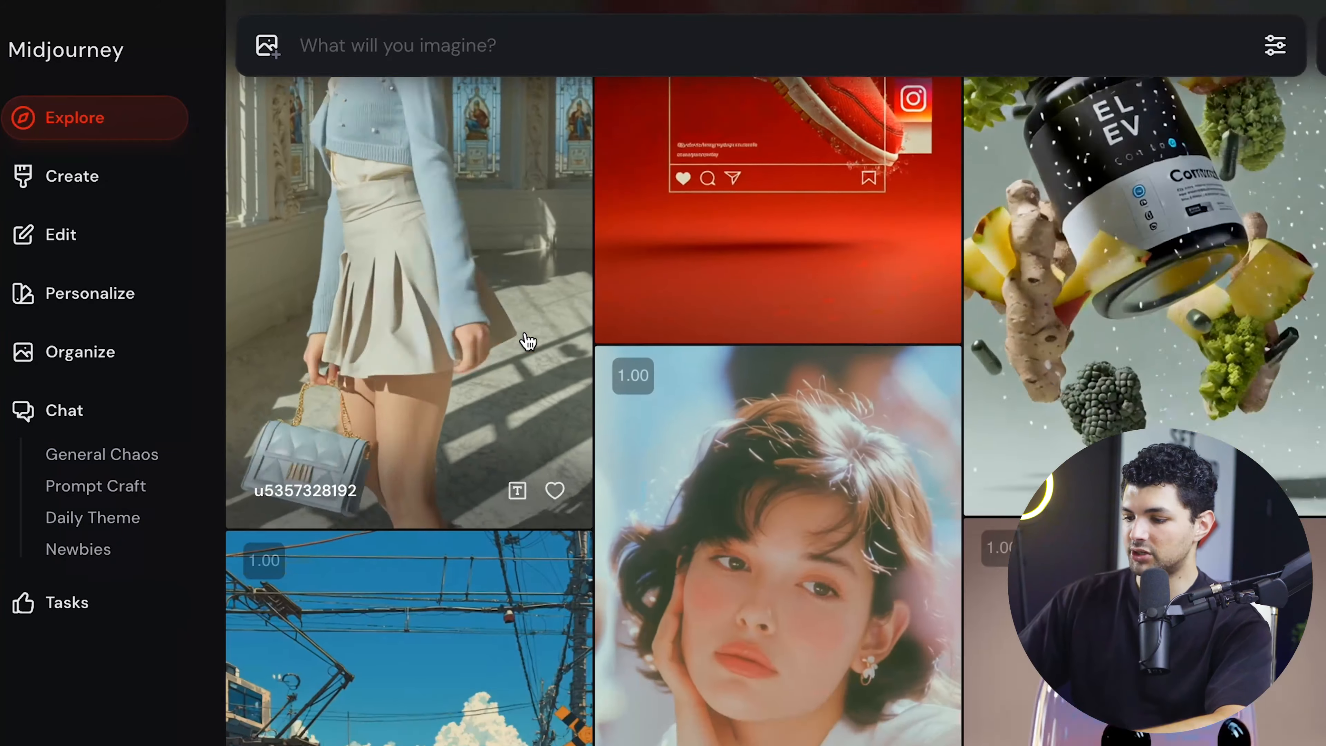
scroll(528, 340, "down", 4)
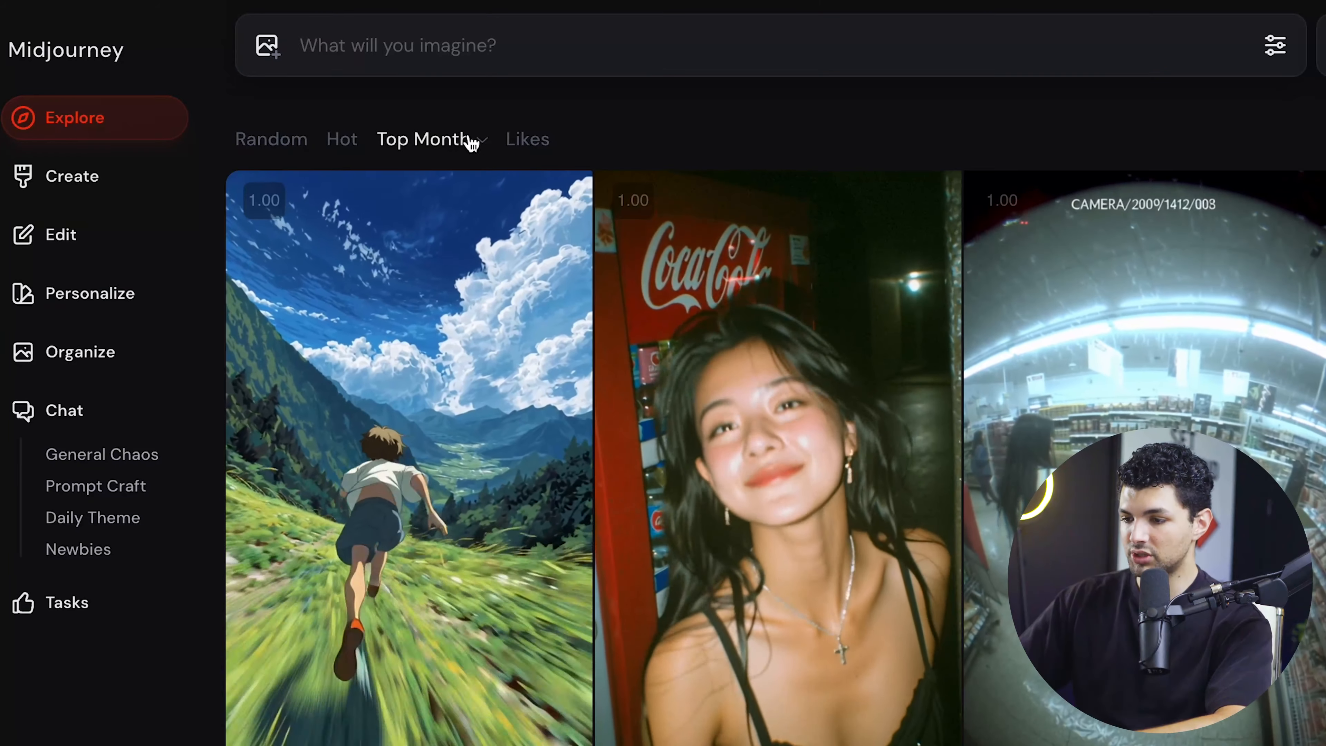
- Set the gallery back to Top Day and return to the Random selection
left_click(487, 141)
left_click(464, 188)
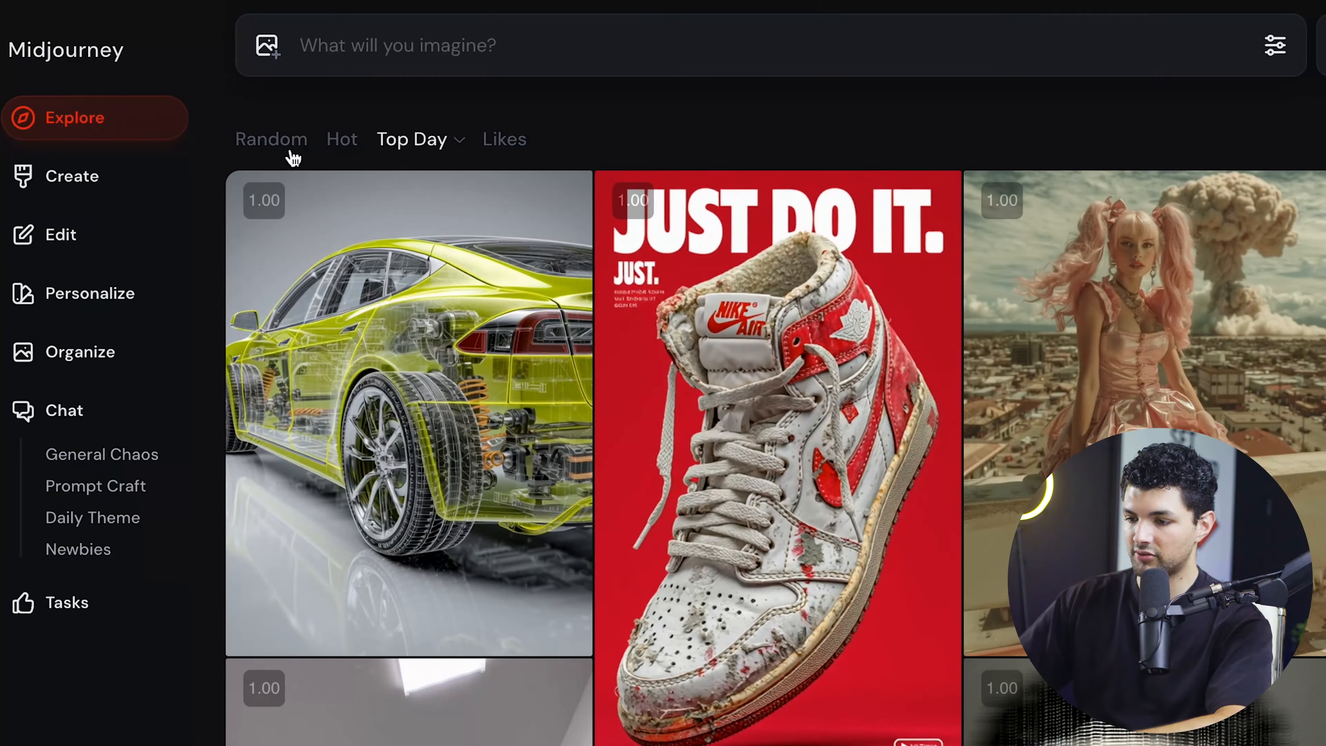
left_click(271, 139)
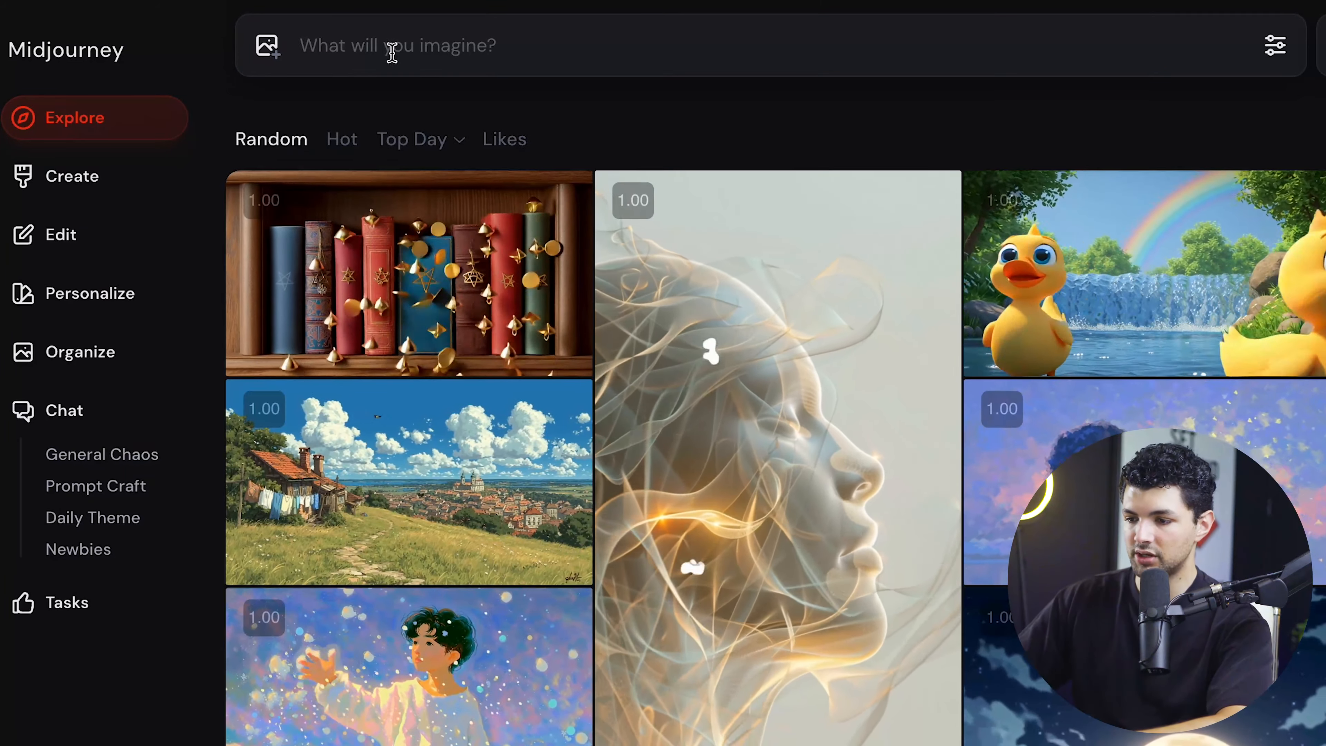
- Save the AI Academy end card image from ChatGPT and add it in Midjourney as the starting frame of a video
left_click(389, 50)
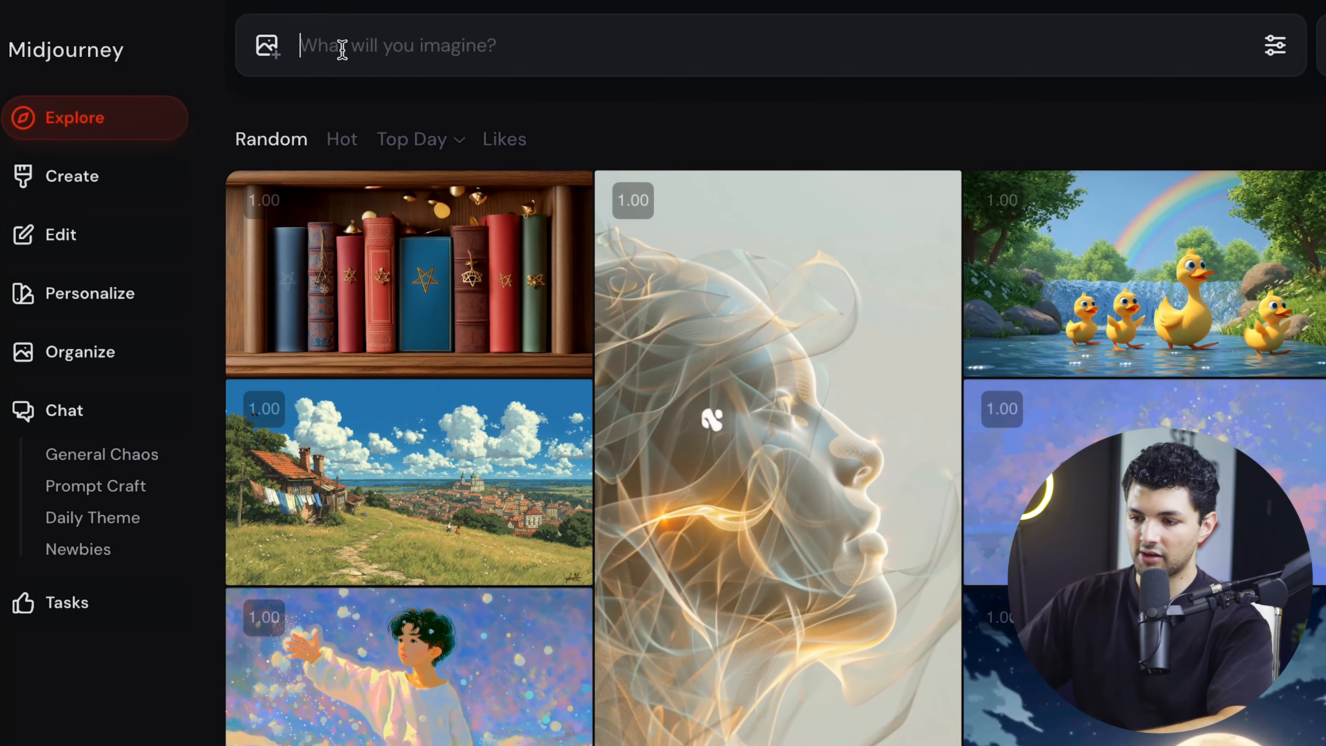
left_click(266, 50)
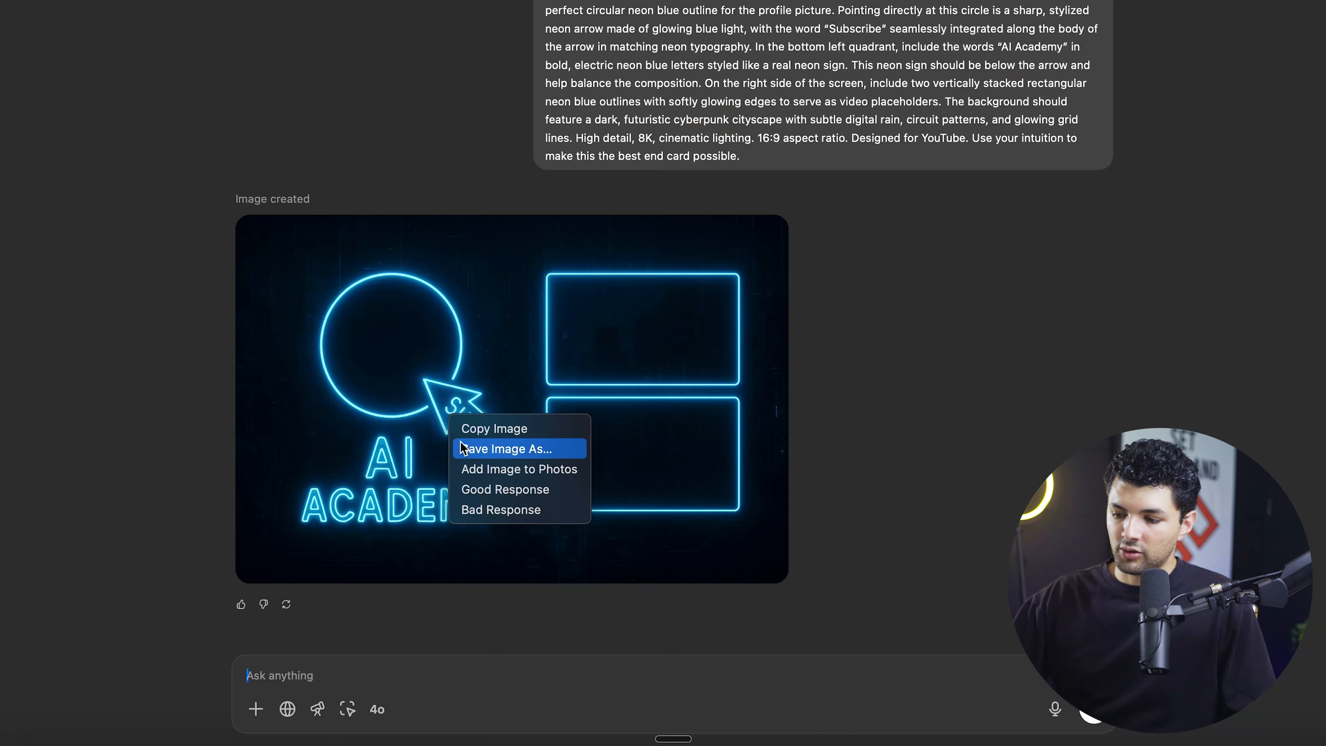
left_click(472, 449)
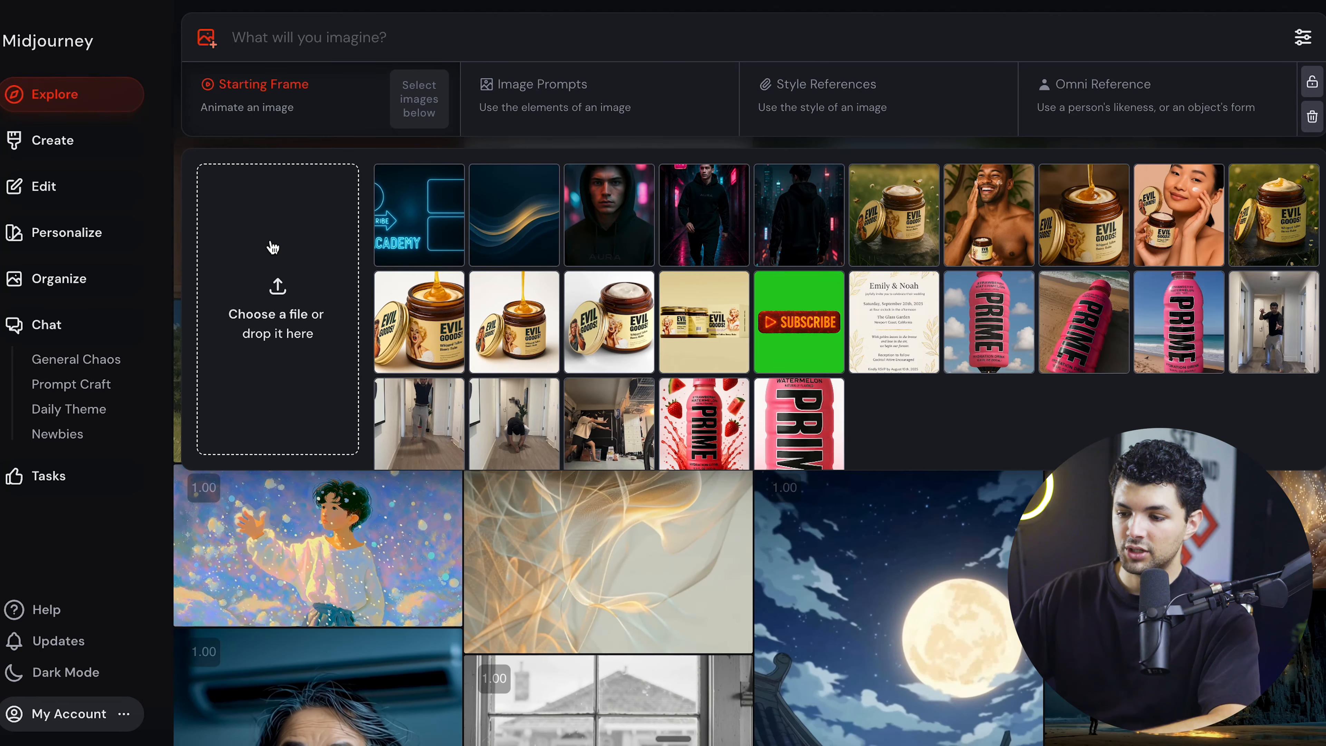
left_click(270, 246)
left_click_drag(624, 298, 525, 149)
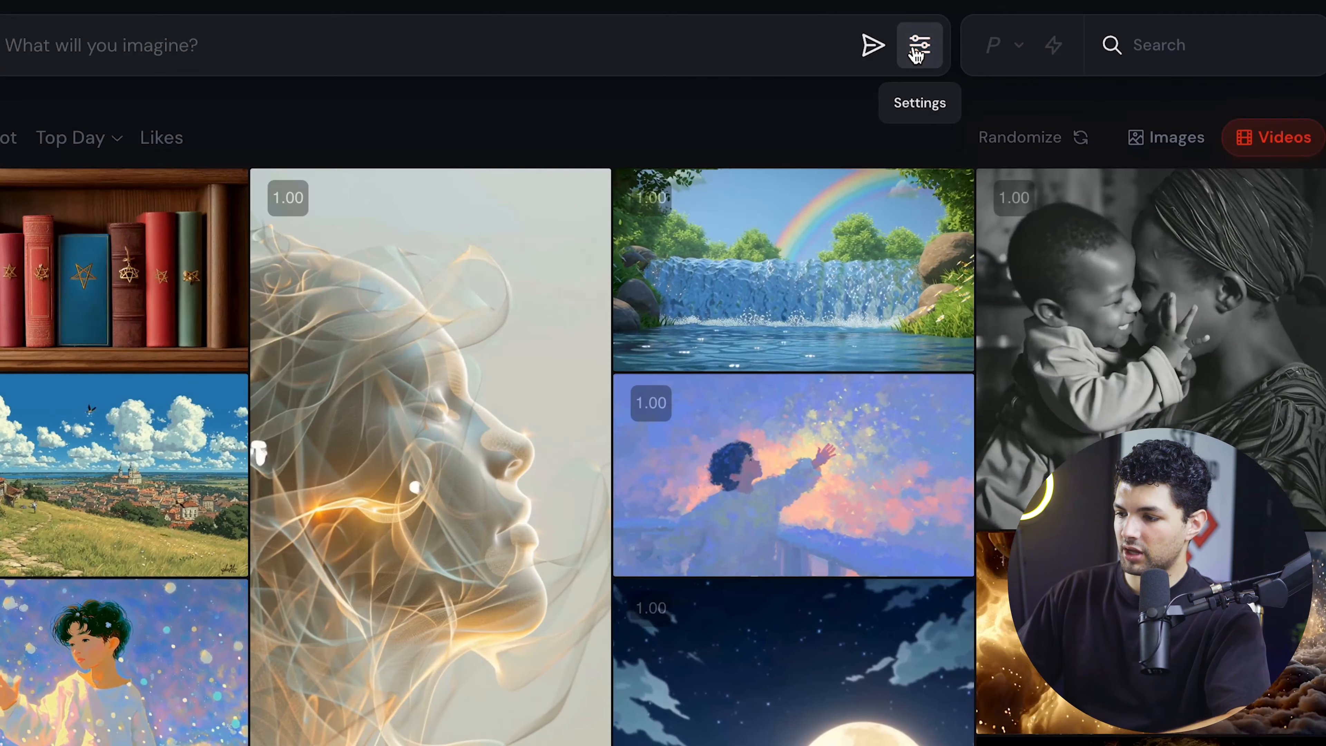
- Review the video generation settings and submit the end card starting frame for animation
left_click(919, 44)
mouse_move(6, 264)
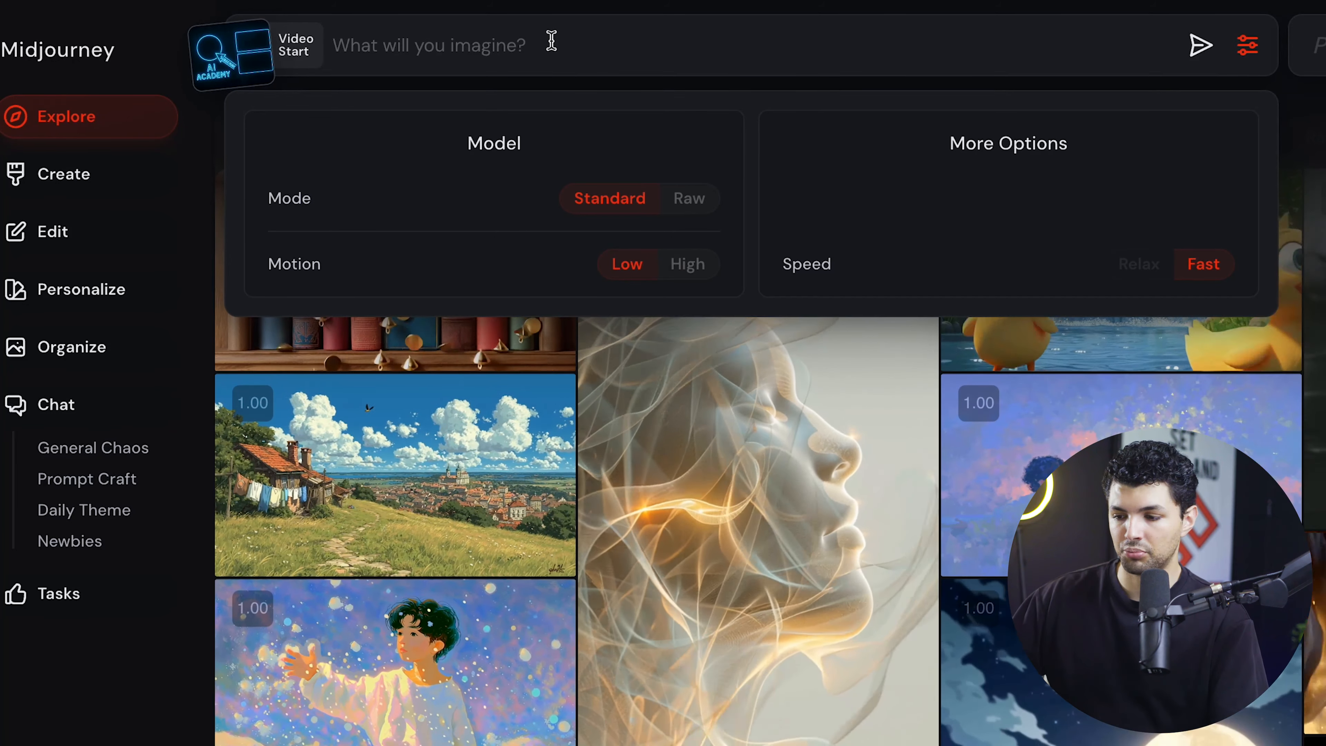
left_click(1210, 40)
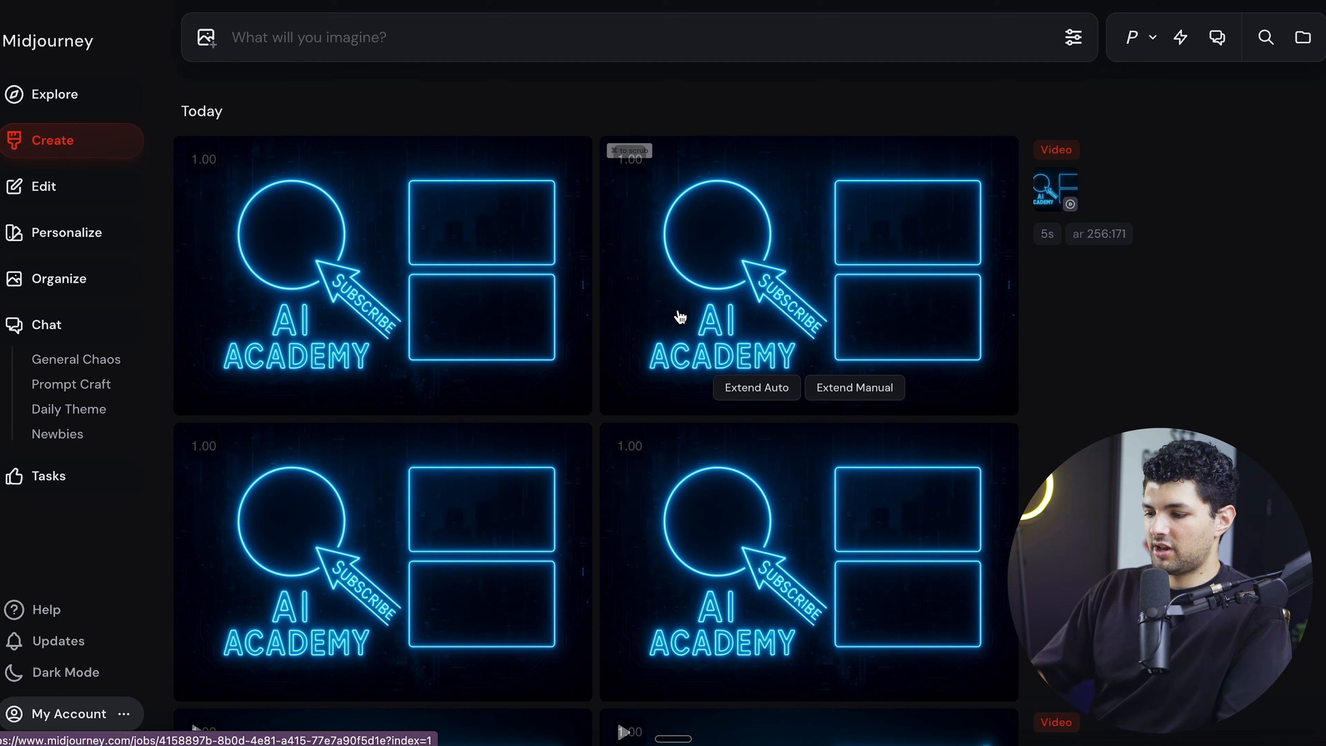
- View the generated end card videos and extend the one with empty video frames using low motion
left_click(488, 265)
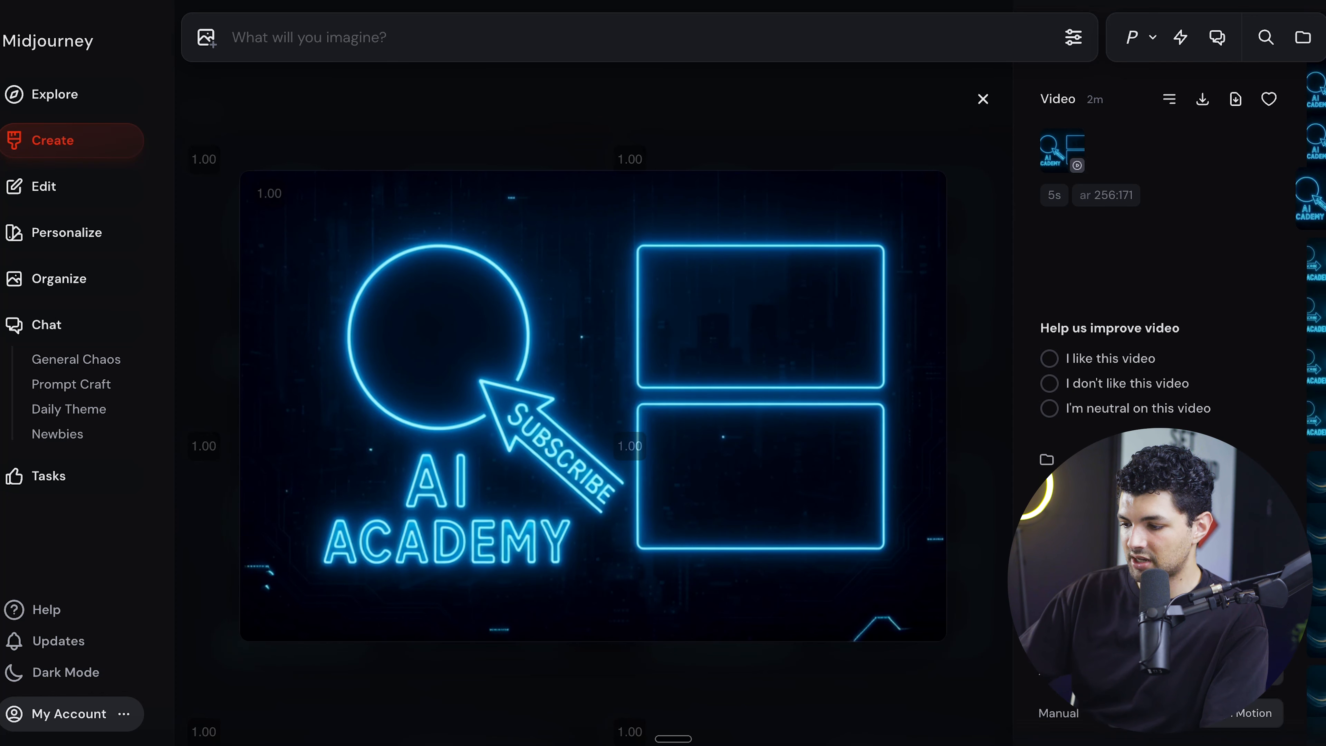
mouse_move(1051, 672)
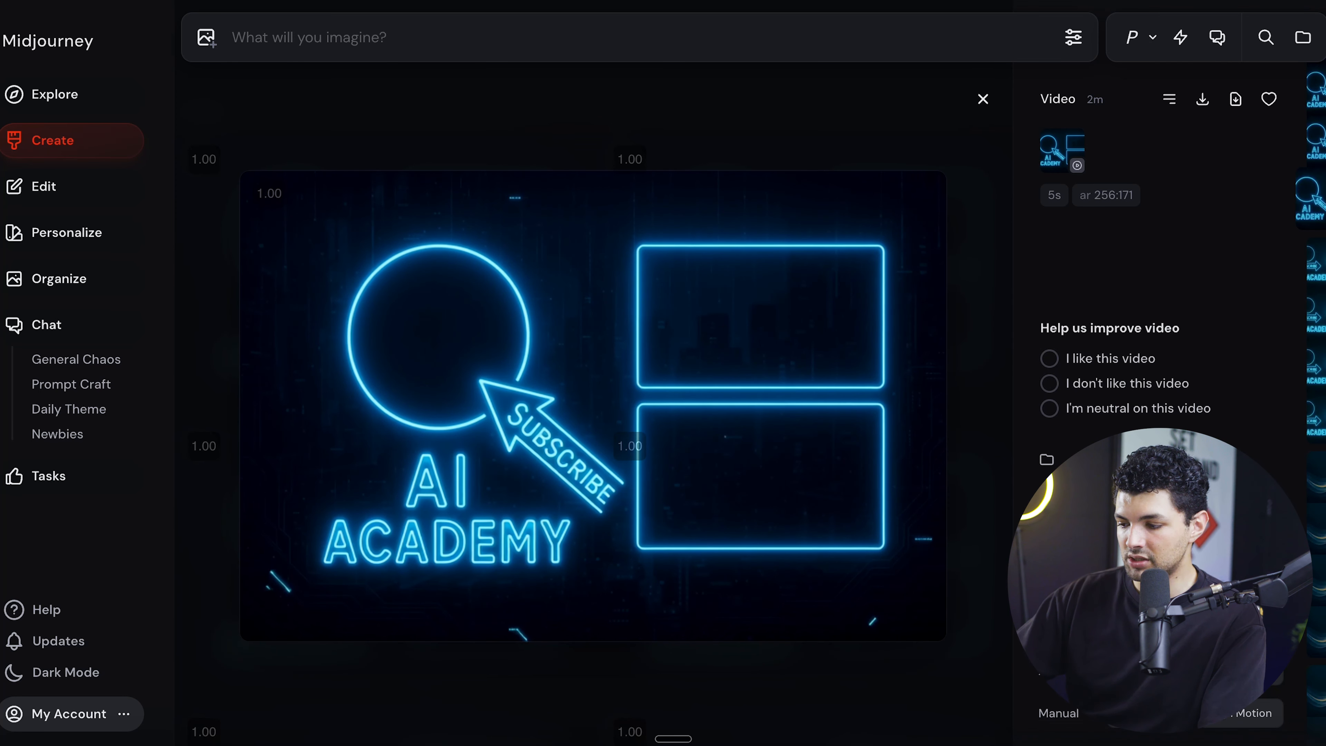
left_click(1154, 672)
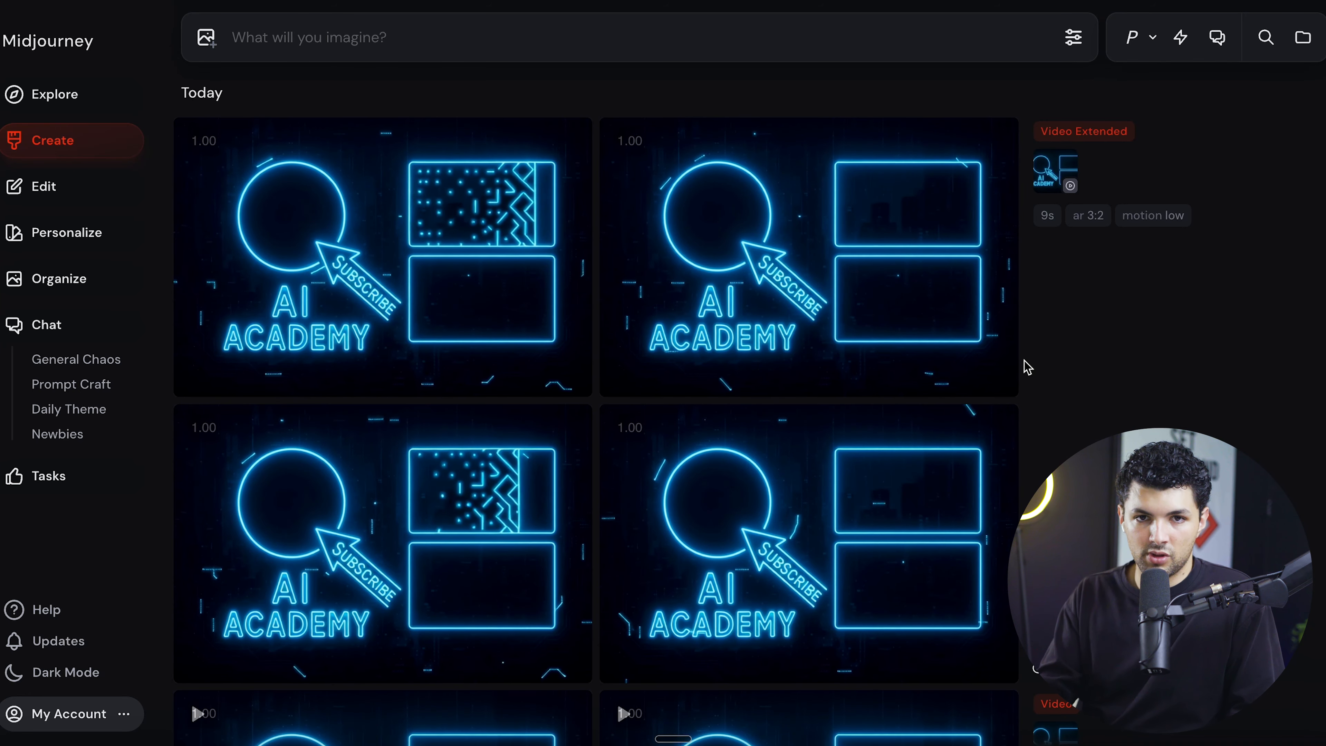
- Open one of the extended end card videos and download it
mouse_move(466, 224)
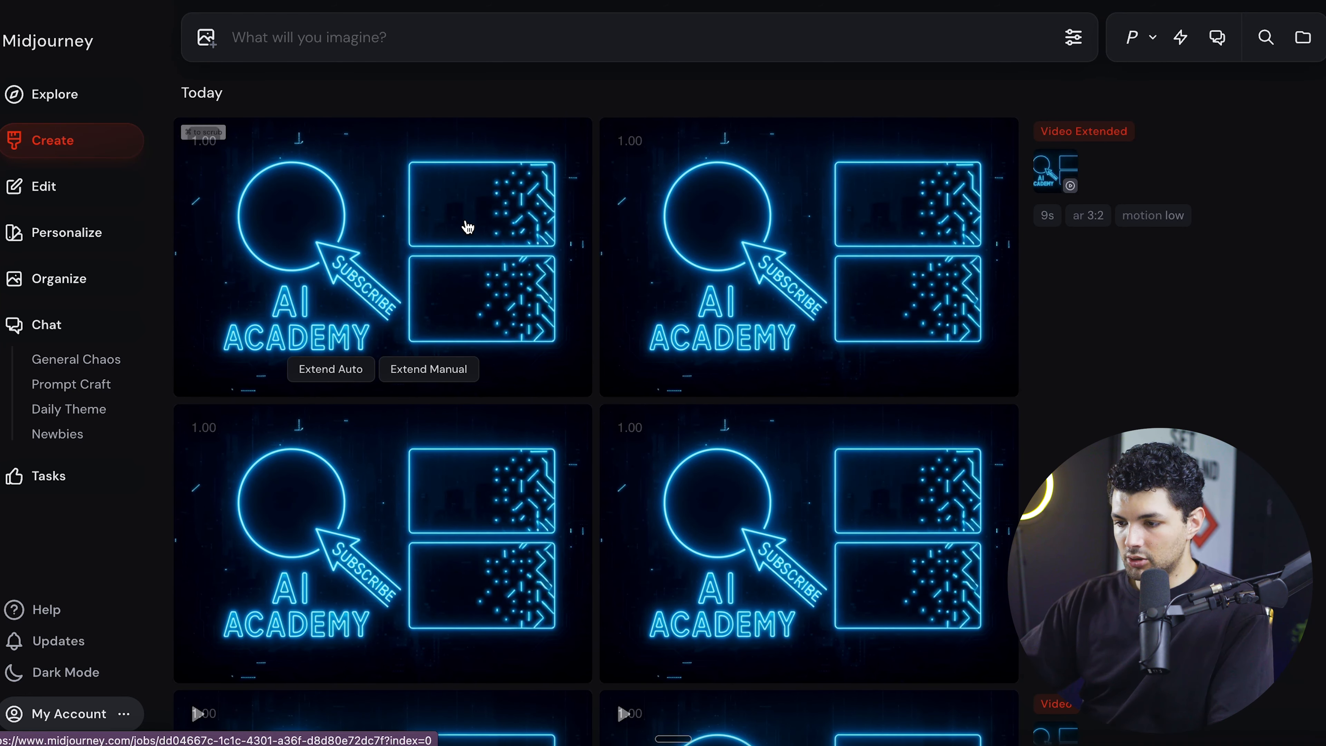
left_click(466, 226)
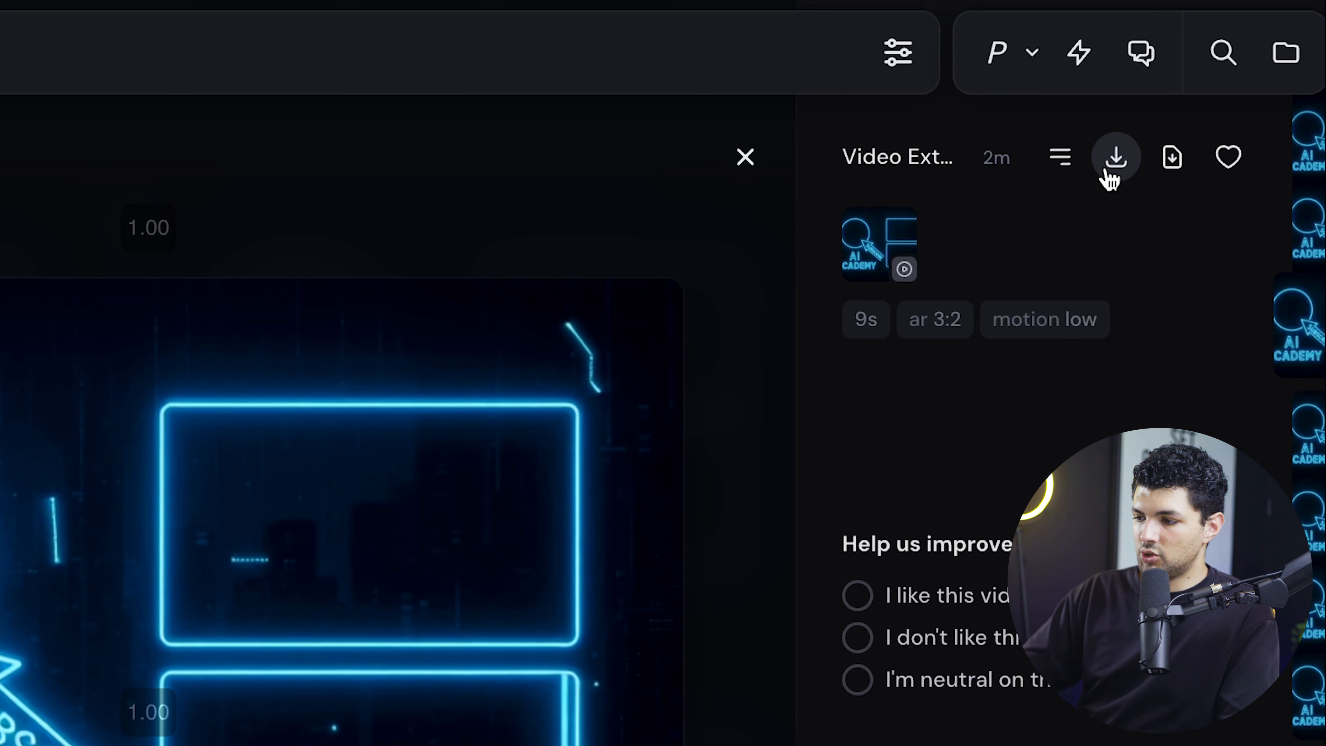
left_click(1116, 167)
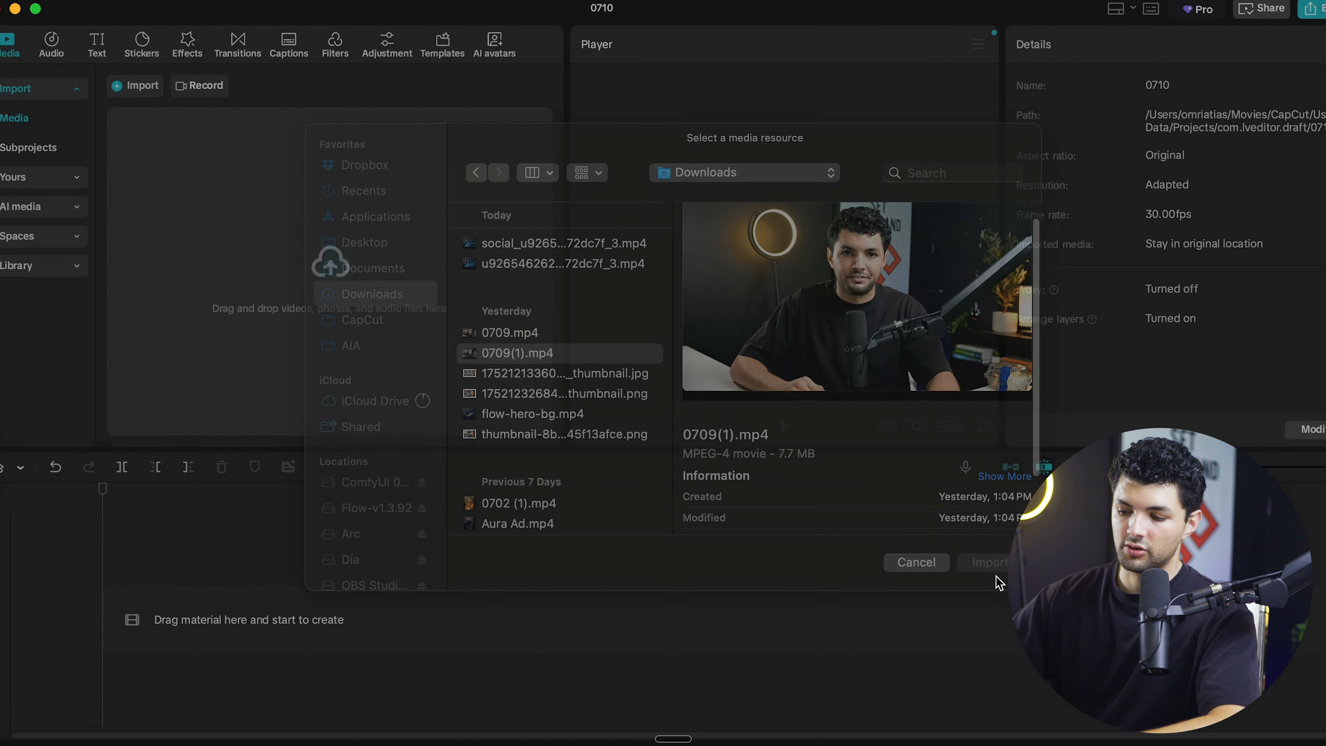
- Switch to CapCut, import 0709(1).mp4, place it at the start of the timeline and preview it to its end
left_click(995, 561)
left_click_drag(146, 198, 202, 606)
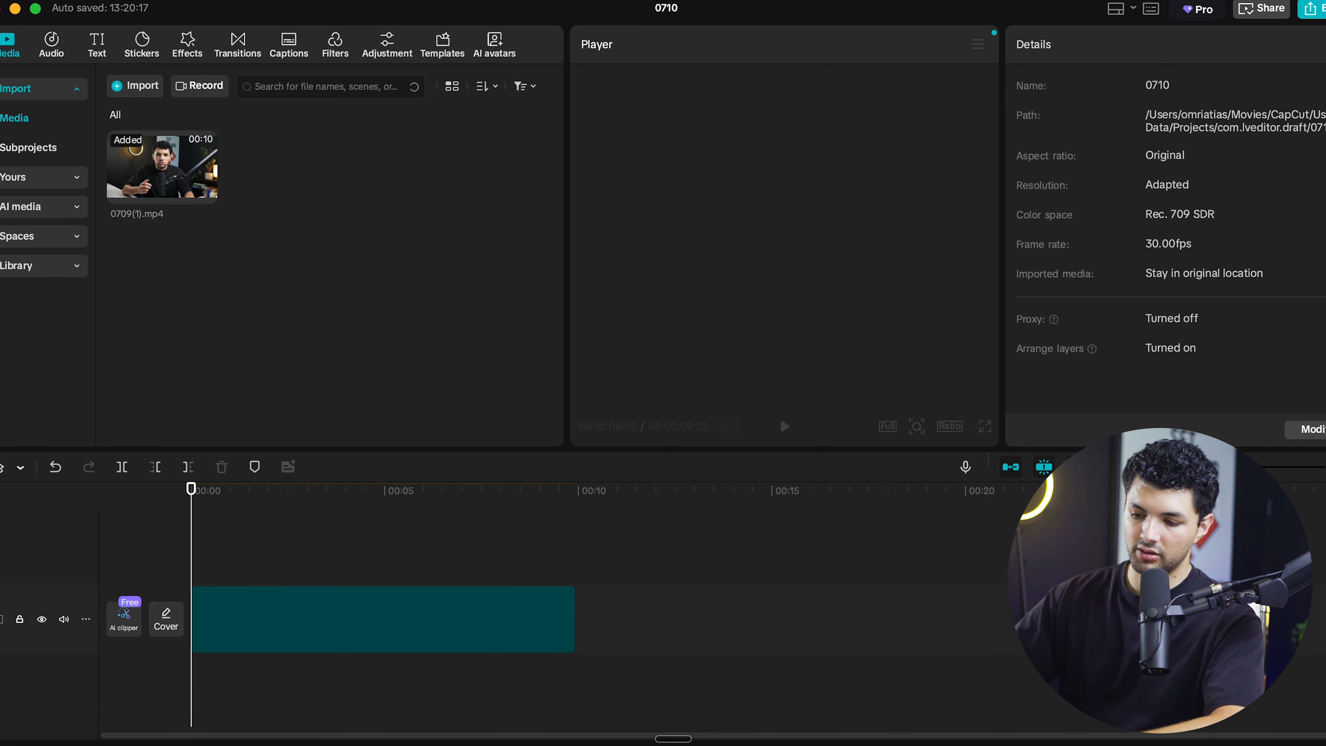
mouse_move(303, 496)
left_mouse_down()
mouse_move(245, 494)
mouse_move(310, 495)
left_mouse_up()
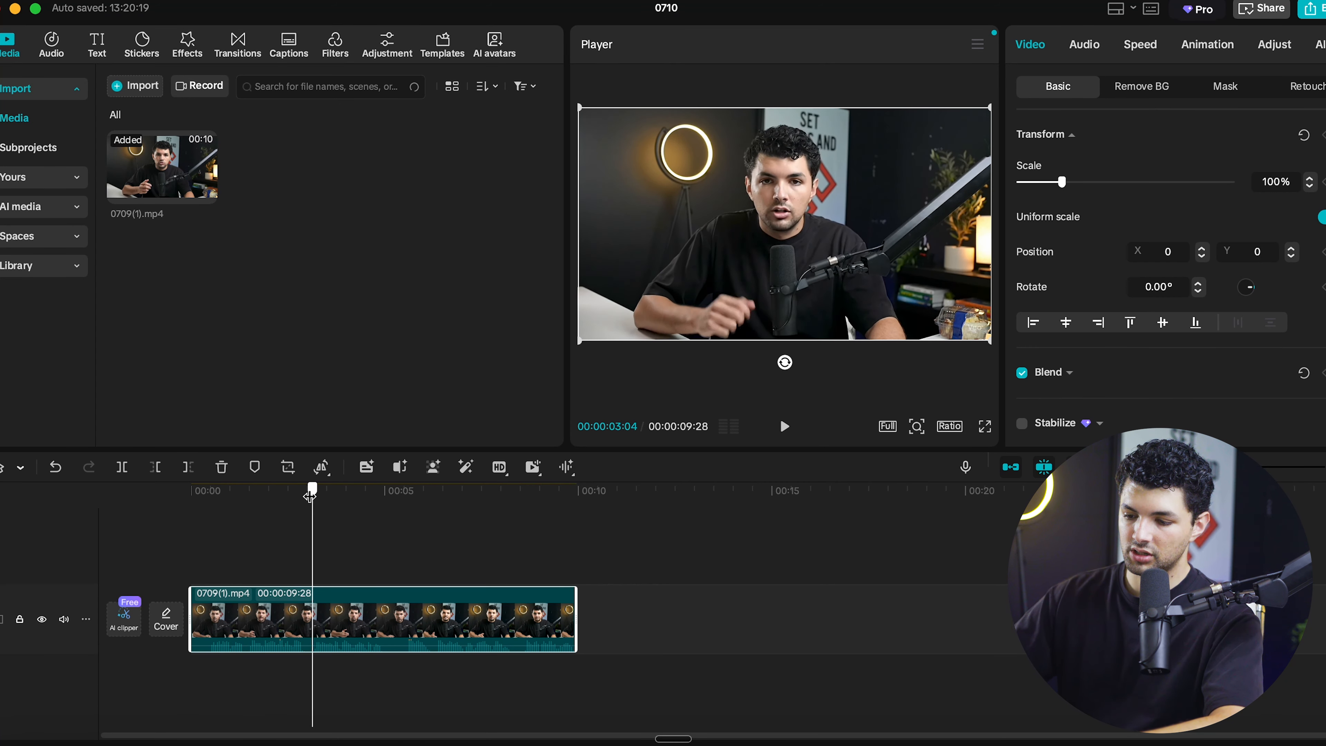
key("space")
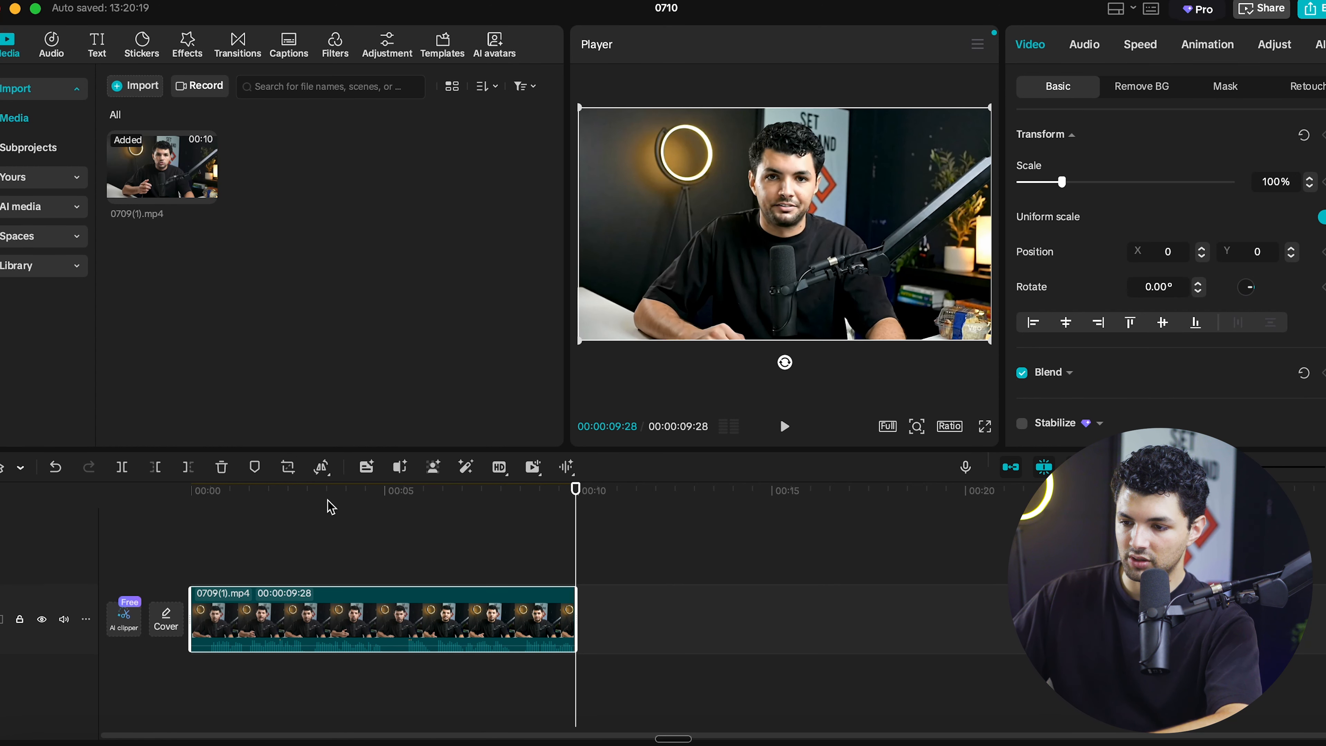
- Place the downloaded end card video directly after 0709(1).mp4 and add flow-hero-bg.mp4 as the opening clip
left_click_drag(287, 168, 674, 625)
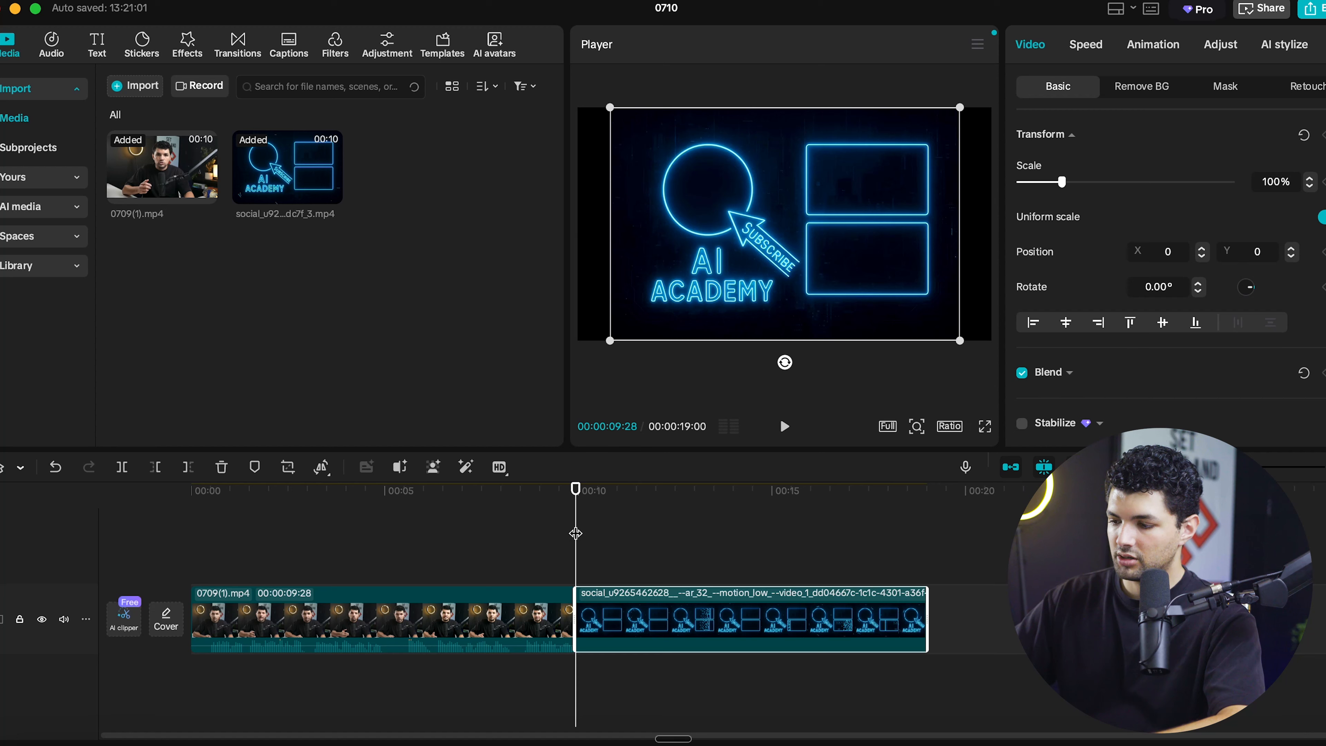
left_click_drag(575, 533, 714, 513)
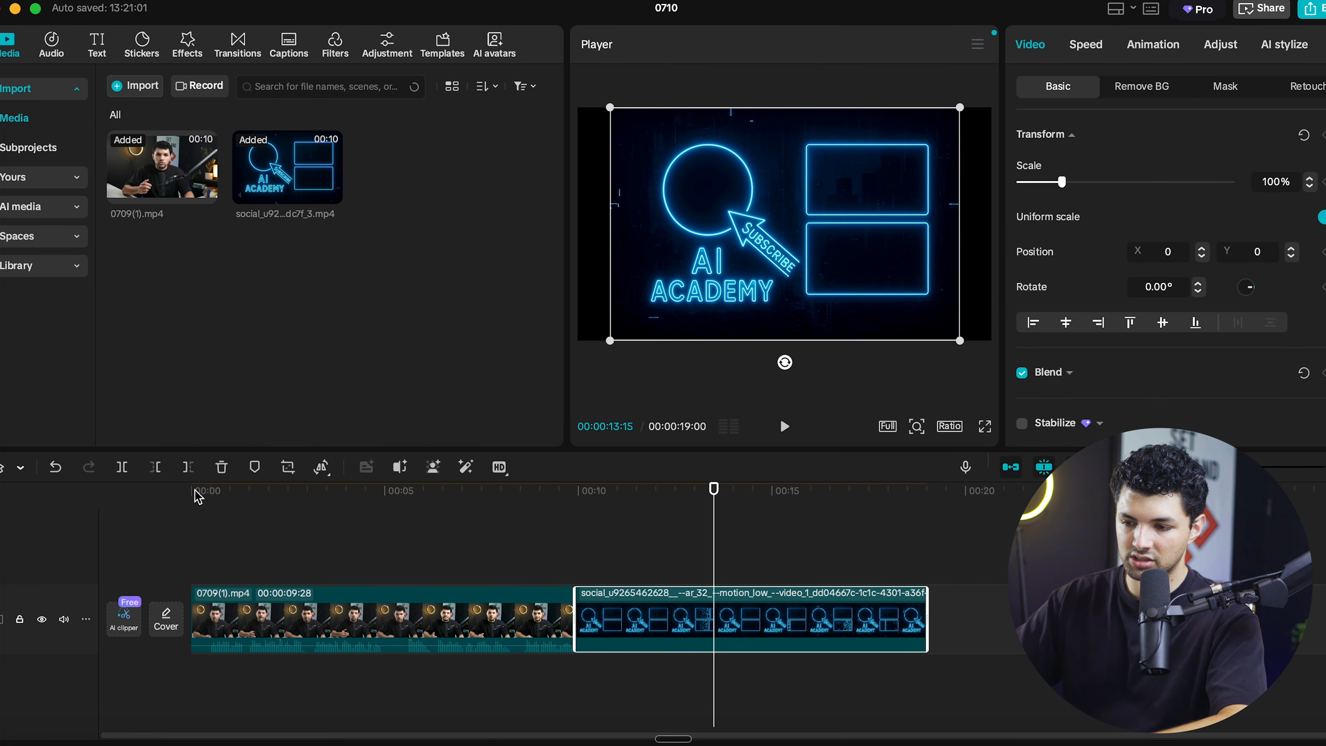
left_click(149, 90)
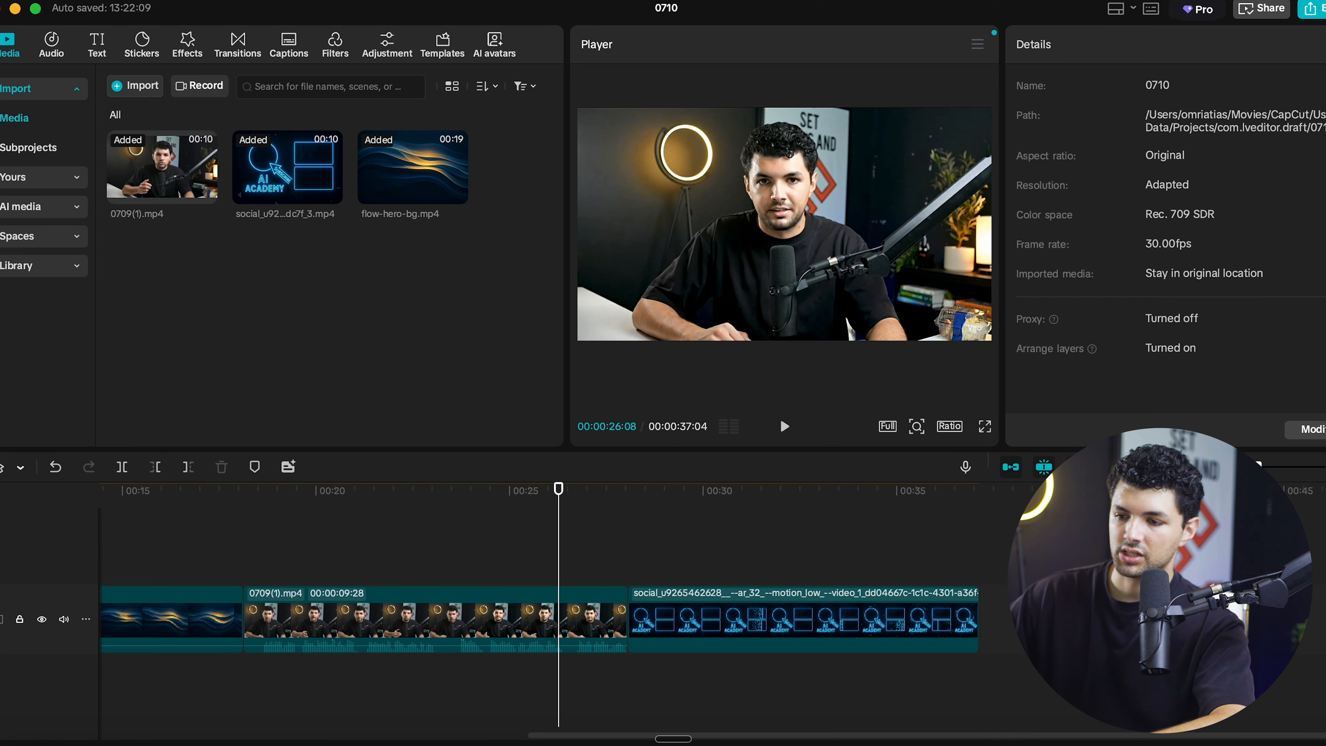
- Export the assembled 0710 timeline as a 1080P mp4 video
left_click(1311, 9)
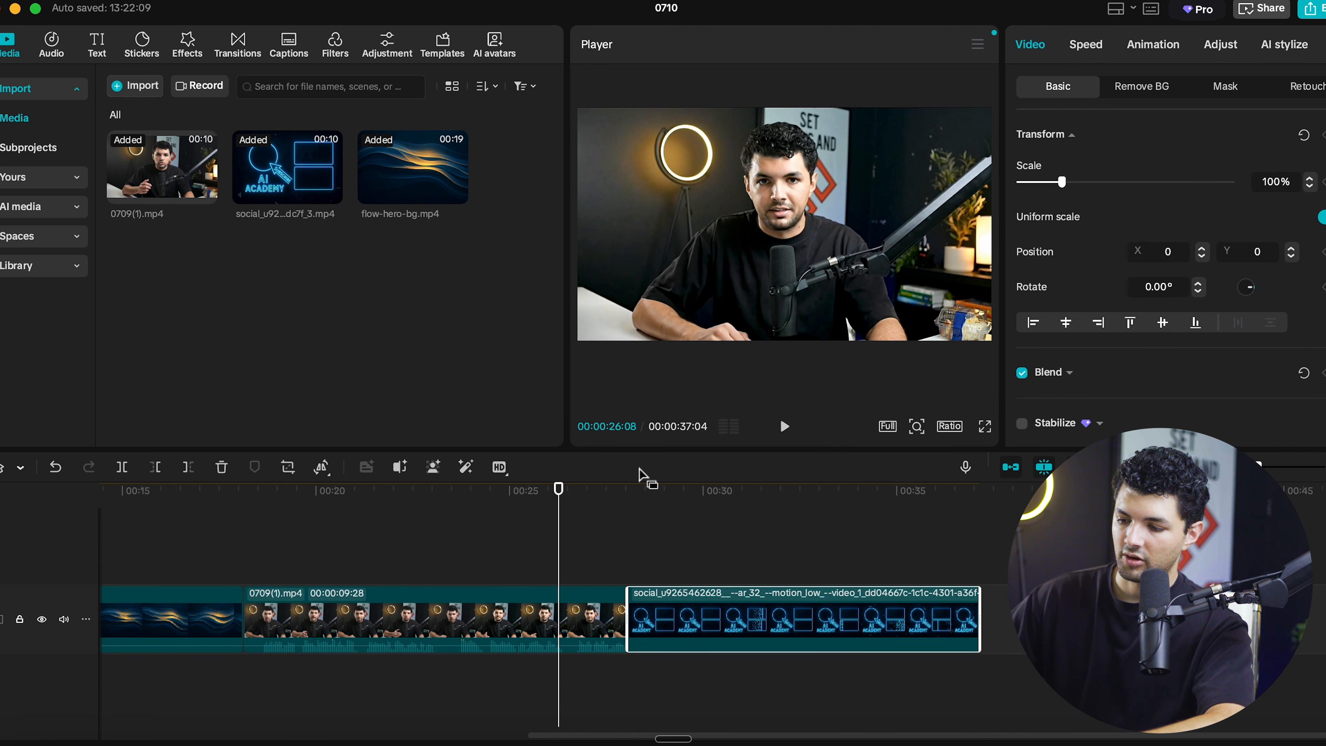
left_click_drag(617, 496, 695, 504)
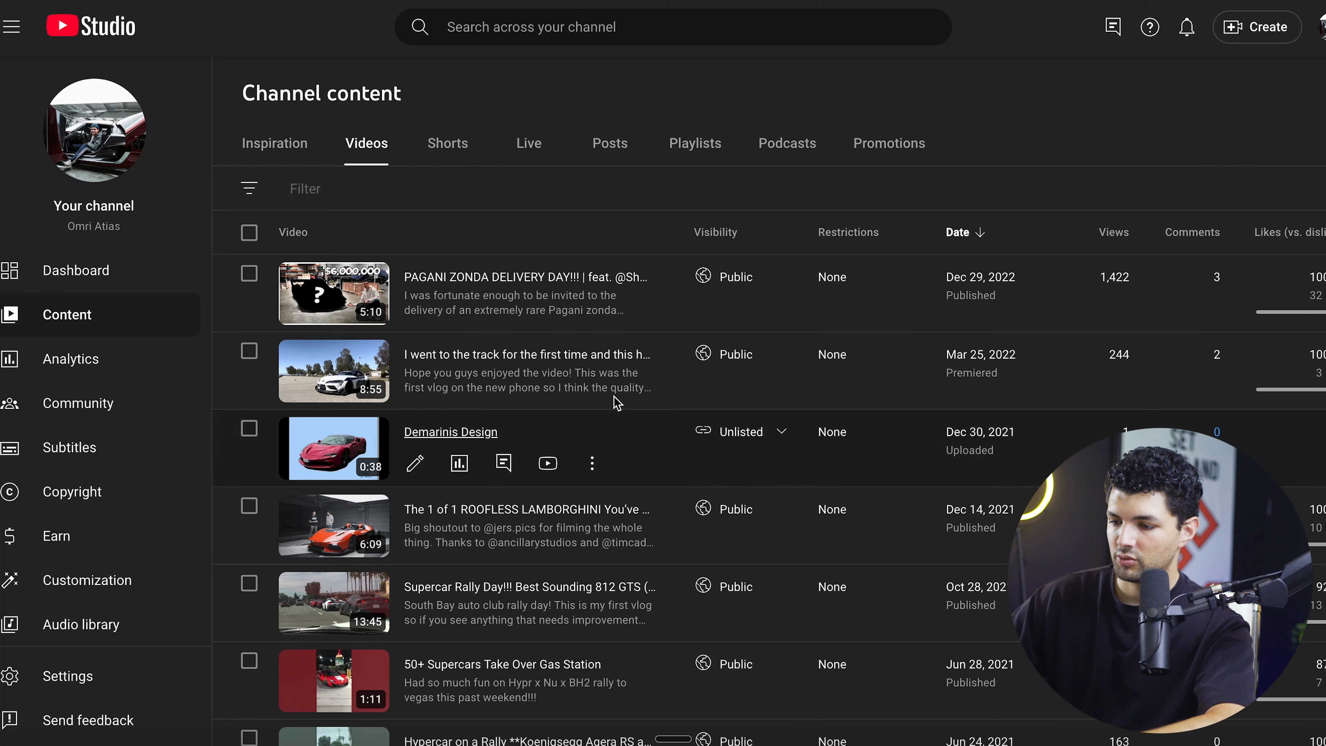
- Switch to YouTube Studio and upload end screen test video.mp4 from the Downloads folder as a new video
left_click(1258, 26)
left_click(1222, 66)
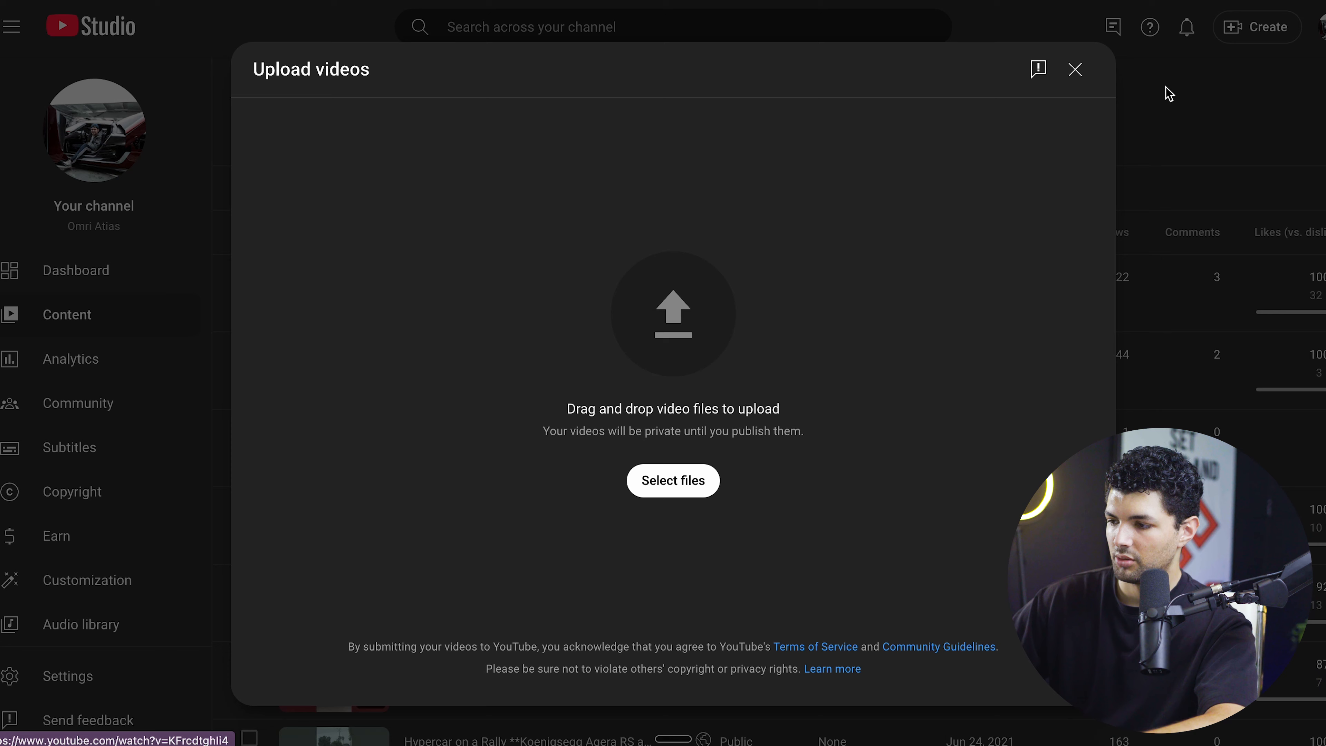
left_click(671, 296)
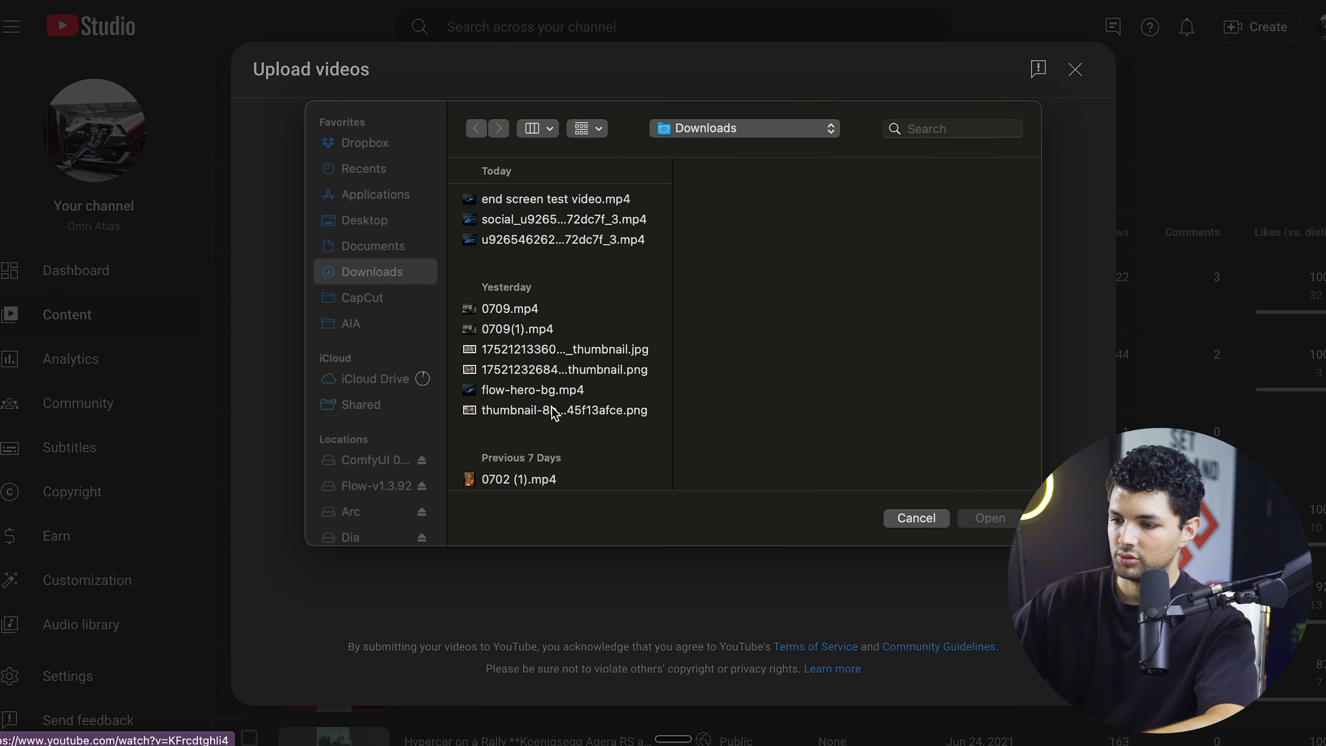
left_click(498, 209)
left_click(1007, 540)
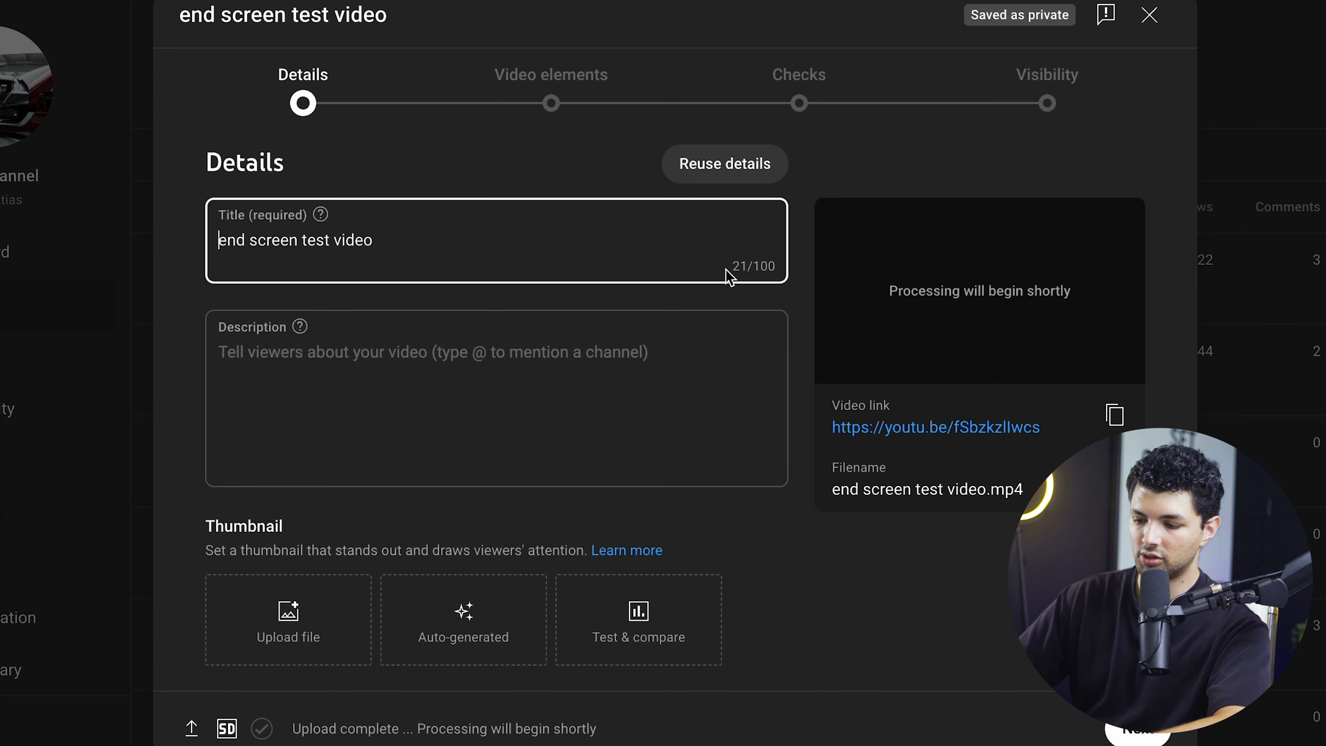
- Look through the video details, continue to the video elements stage and start adding an end screen
left_click(459, 379)
scroll(459, 504, "down", 5)
scroll(474, 504, "down", 5)
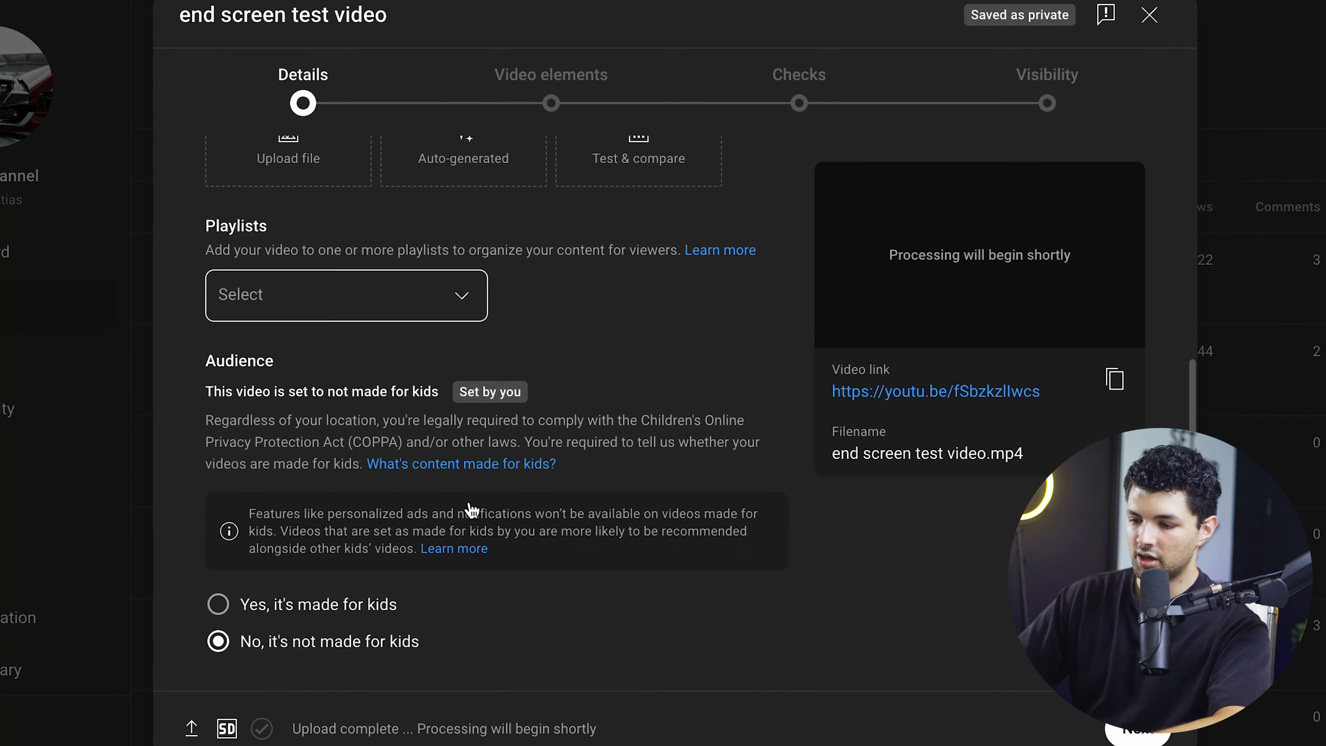
scroll(473, 510, "up", 10)
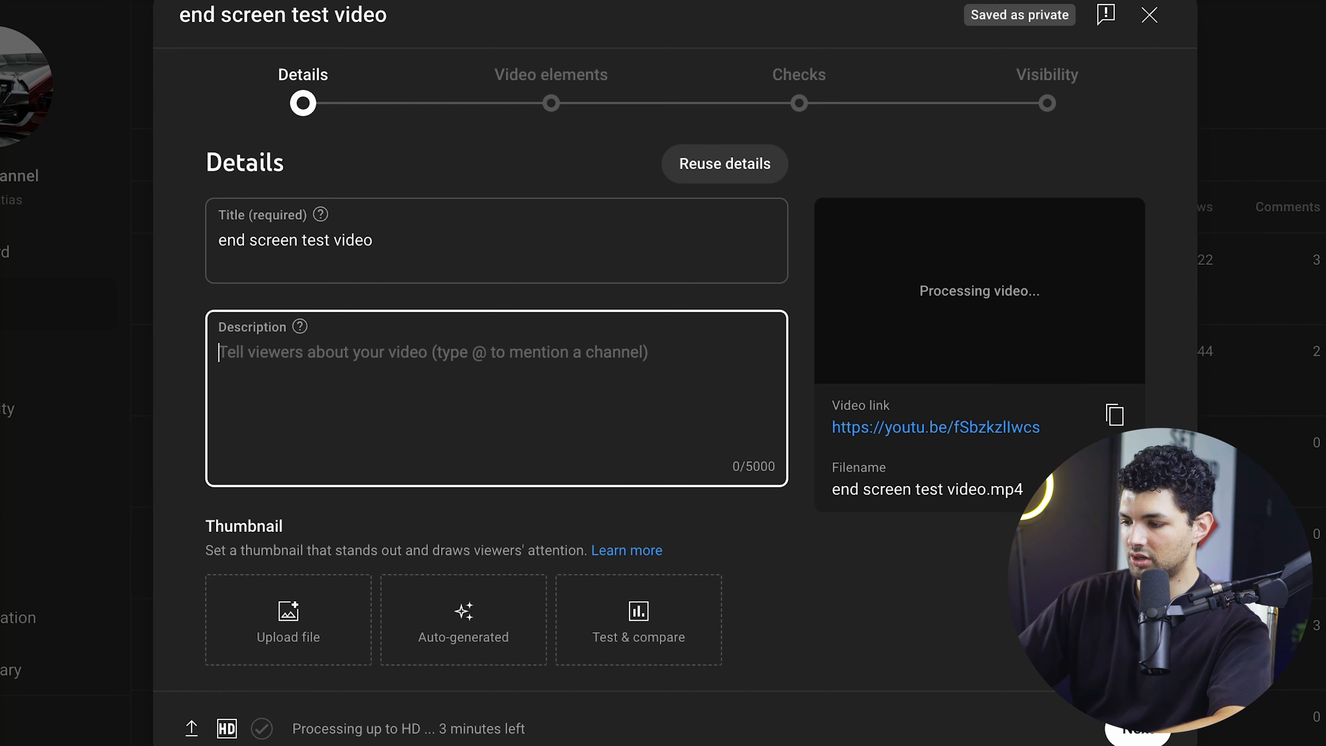
left_click(1138, 731)
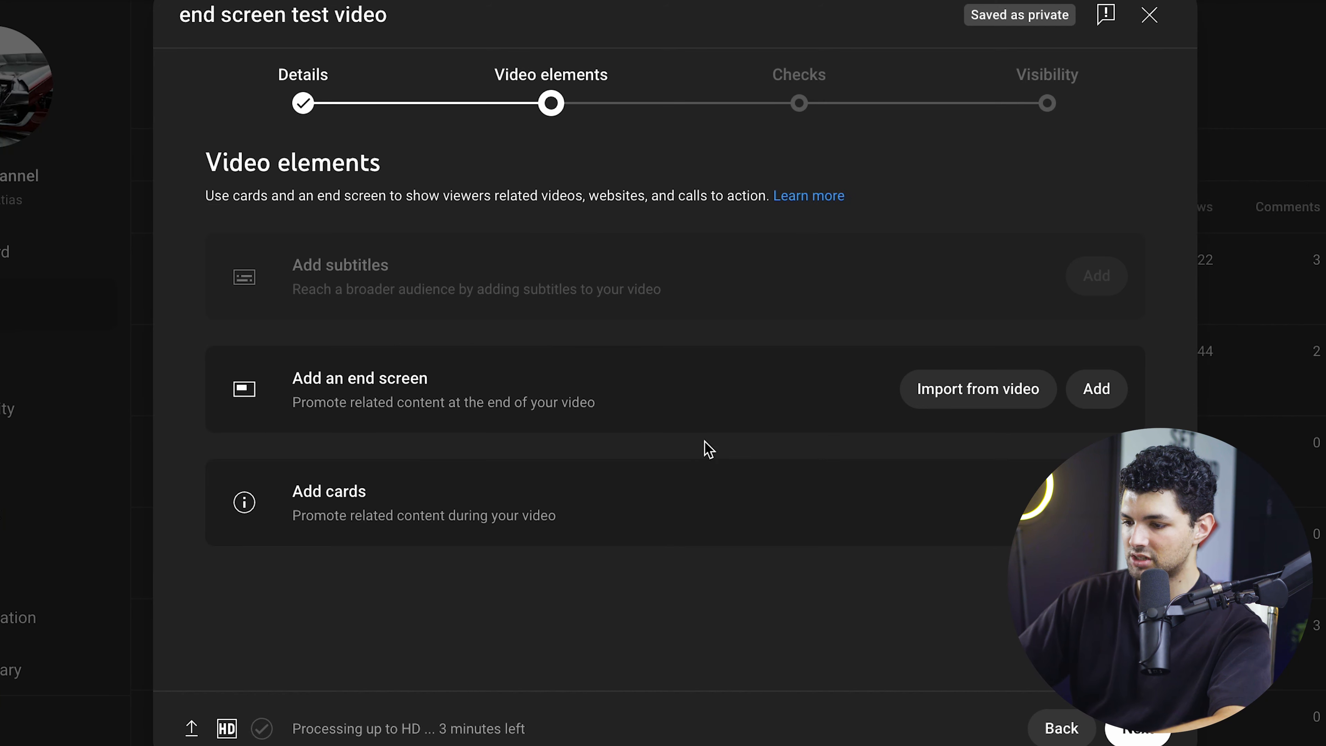
left_click_drag(349, 377, 299, 373)
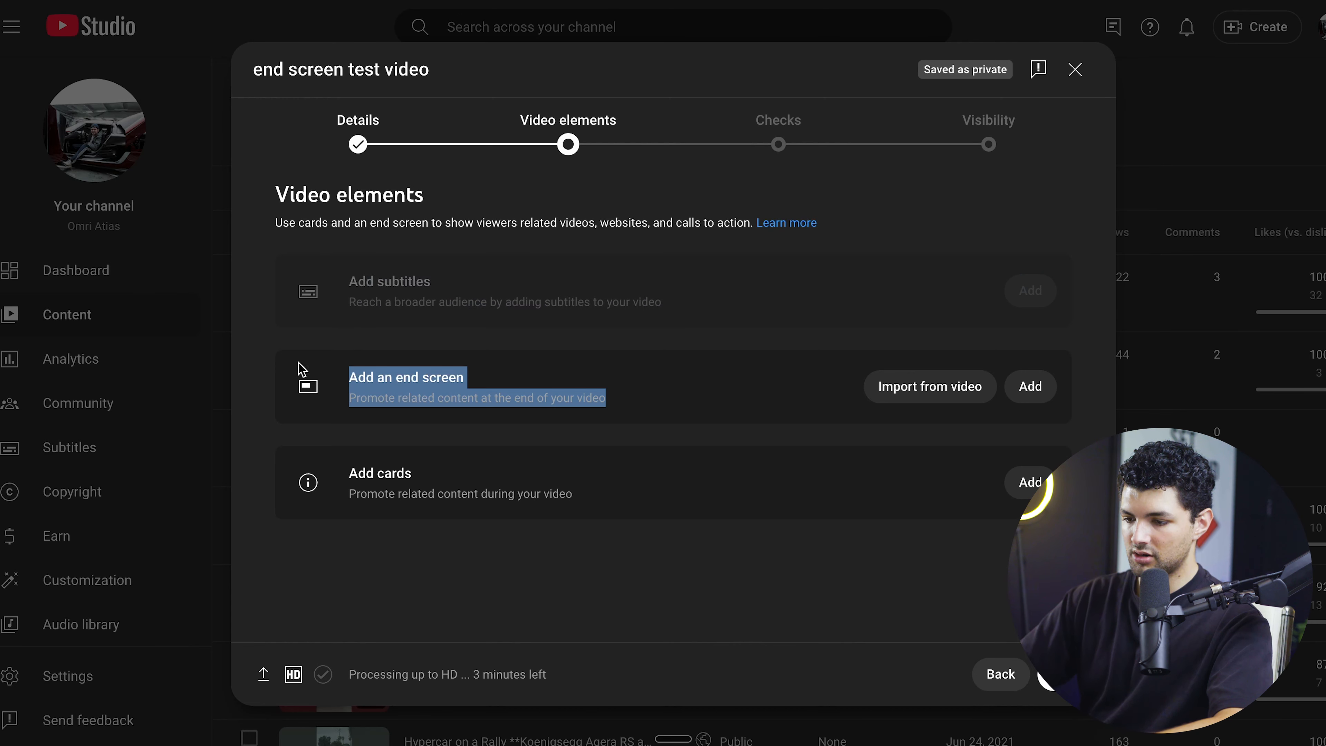
left_click(299, 373)
left_click(1031, 386)
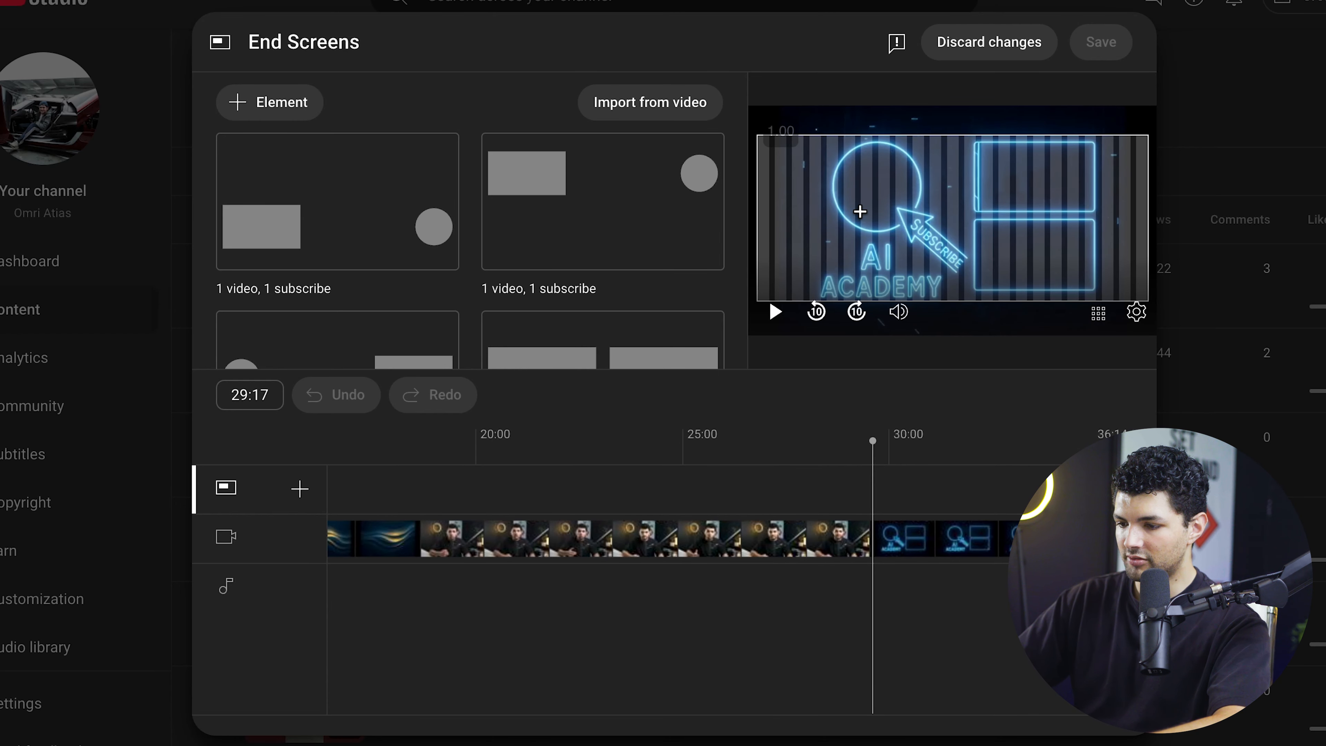
- Add a most recent upload video element, position it over the upper neon frame and set its start to 29:16
scroll(462, 314, "down", 2)
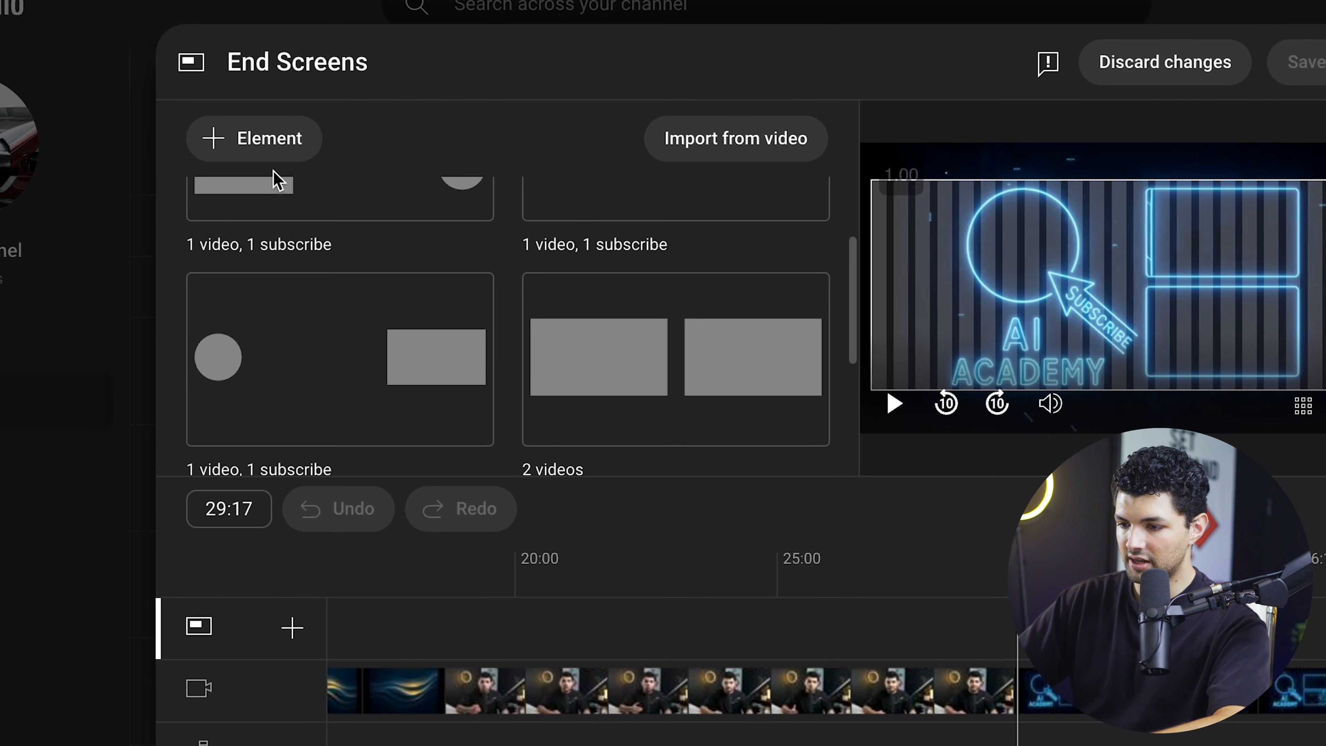
left_click(274, 137)
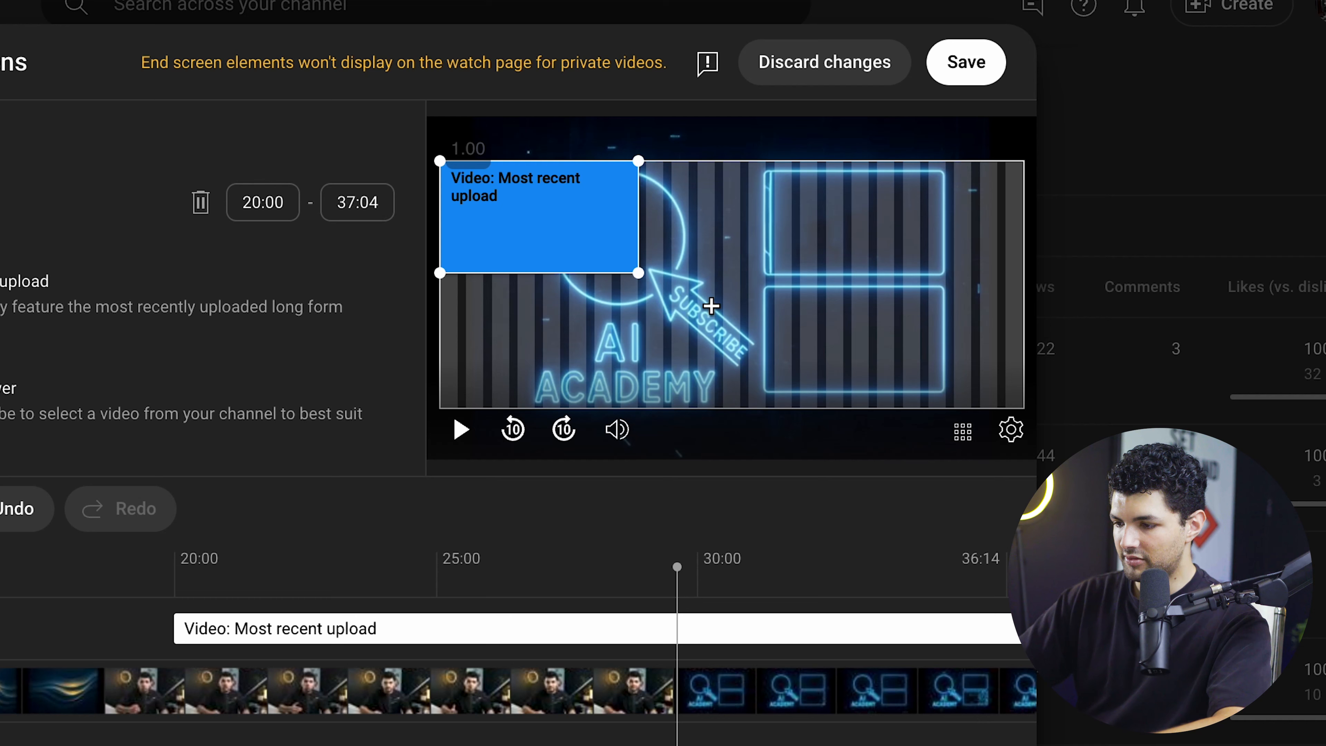
left_click_drag(581, 213, 897, 222)
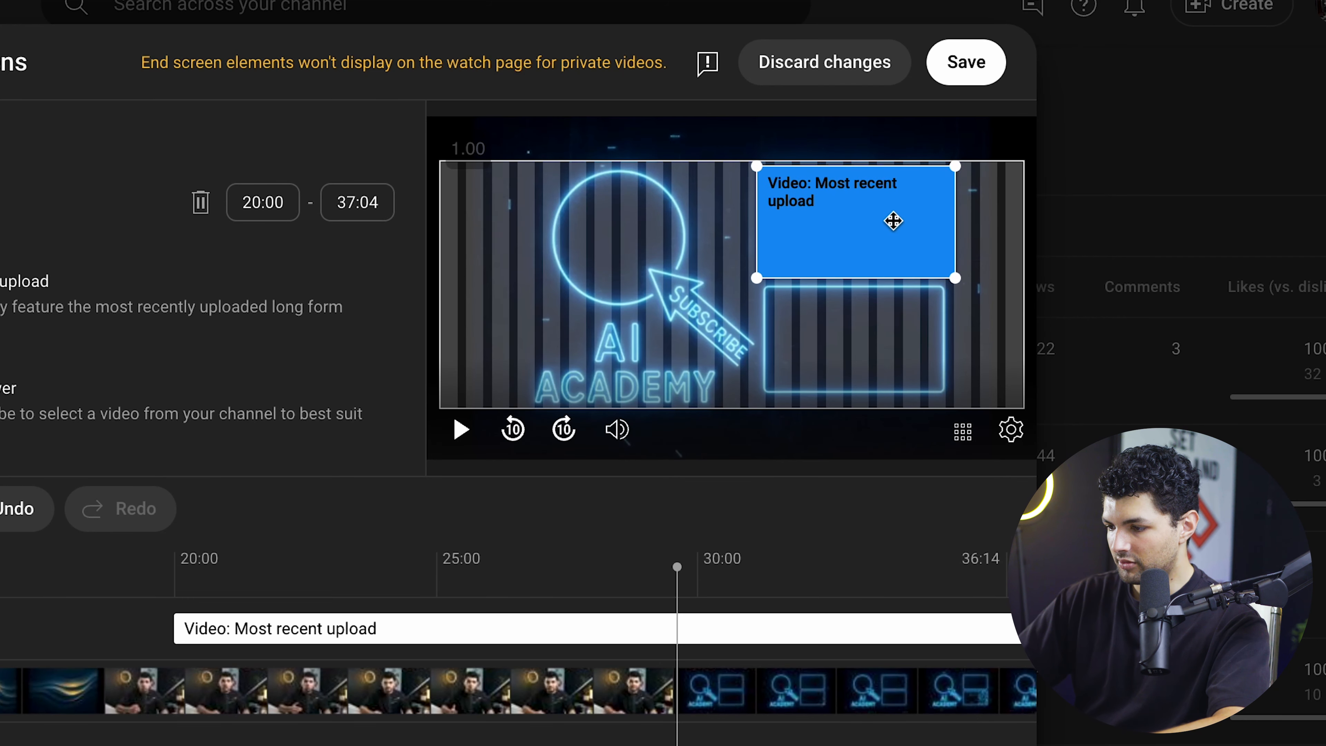
left_click(957, 277)
left_click_drag(174, 628, 670, 605)
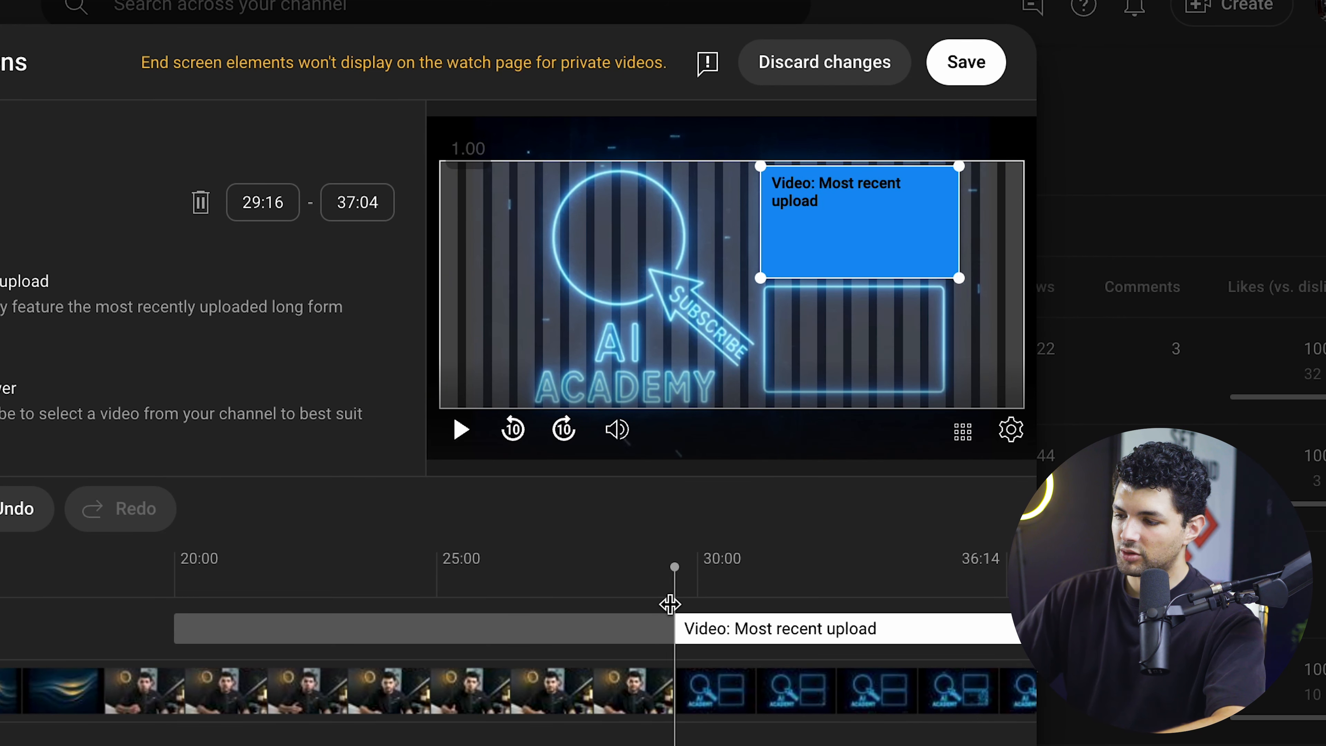
left_click(656, 606)
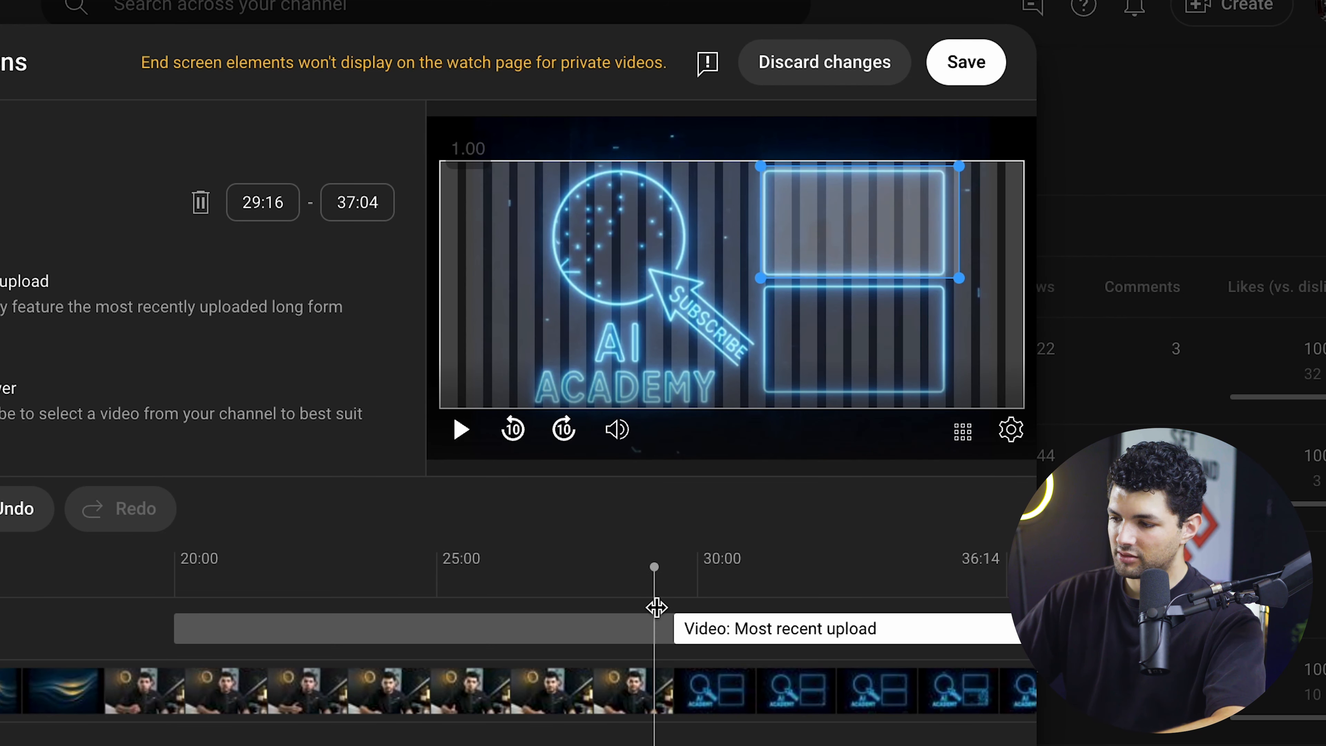
left_click_drag(840, 245, 835, 251)
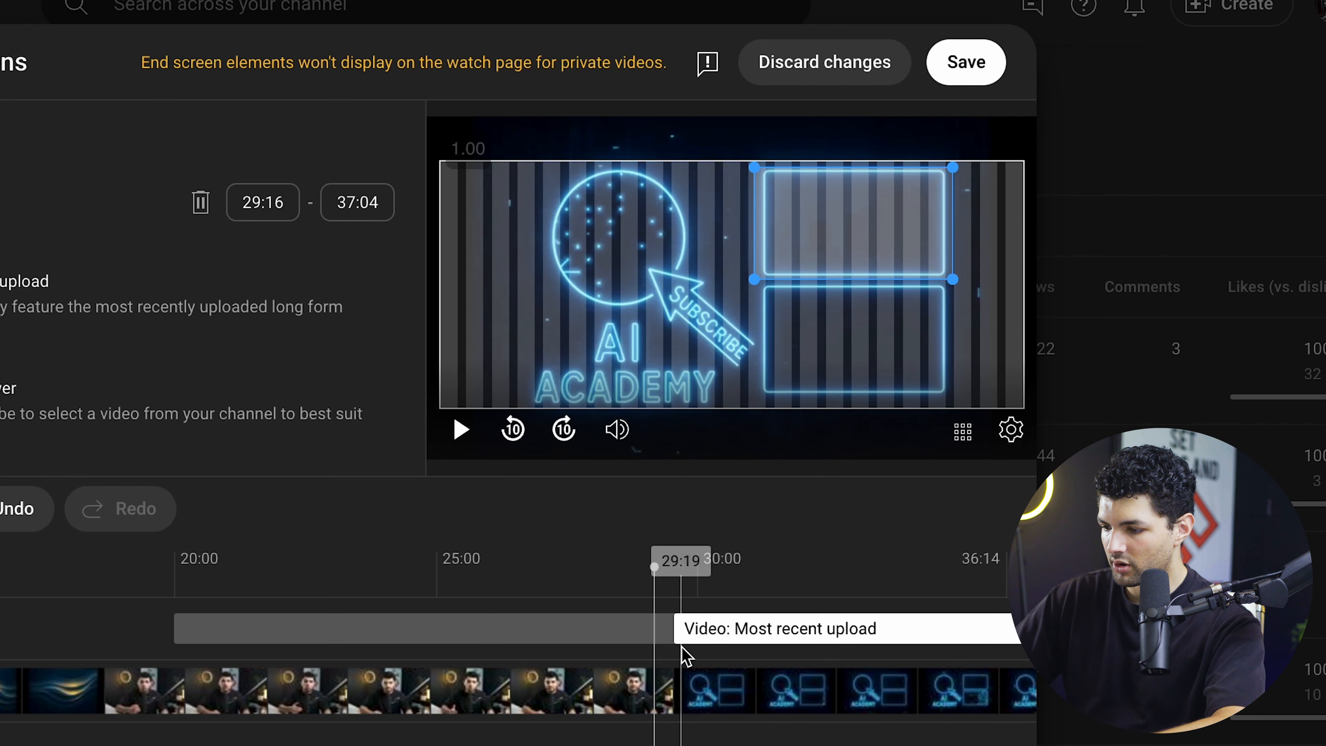
- Move the playhead to where the neon frames are fully drawn and set the most recent upload element's start to 31:14
left_click_drag(672, 625, 806, 626)
left_click_drag(655, 601, 775, 592)
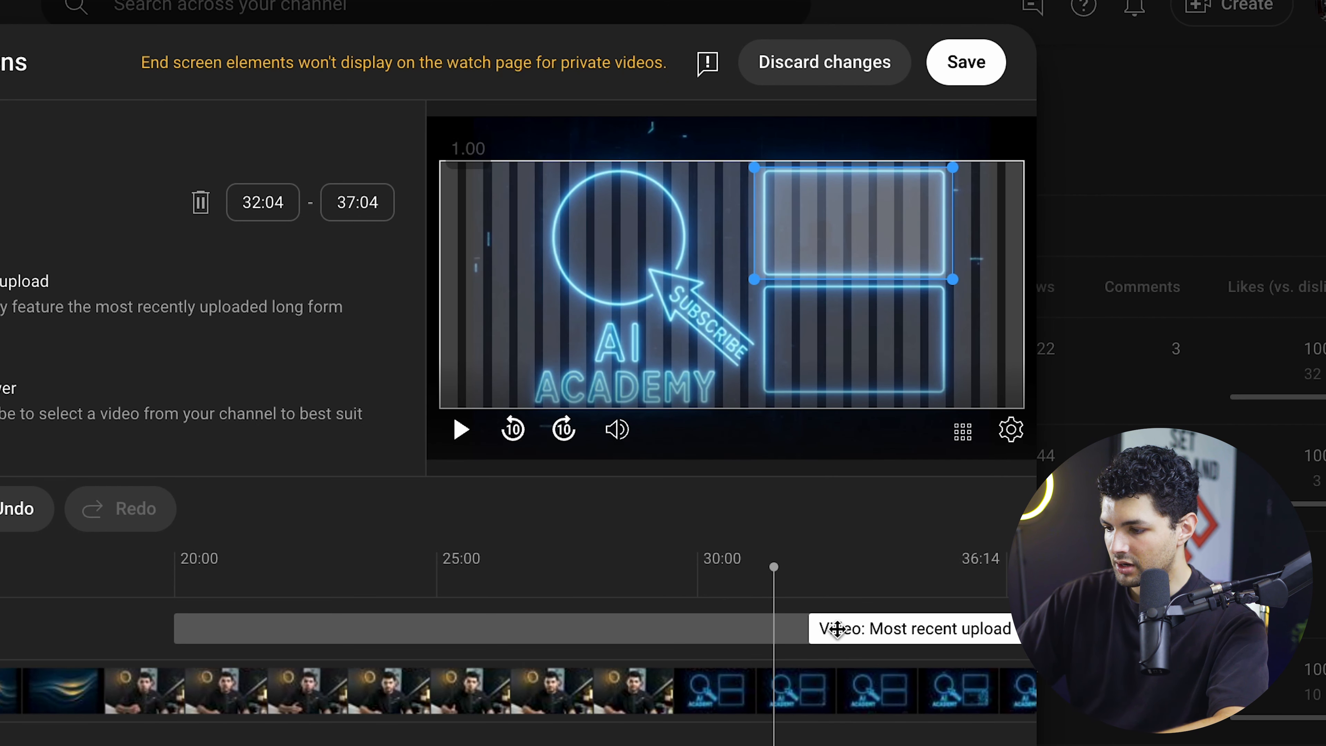
left_click_drag(807, 627, 772, 627)
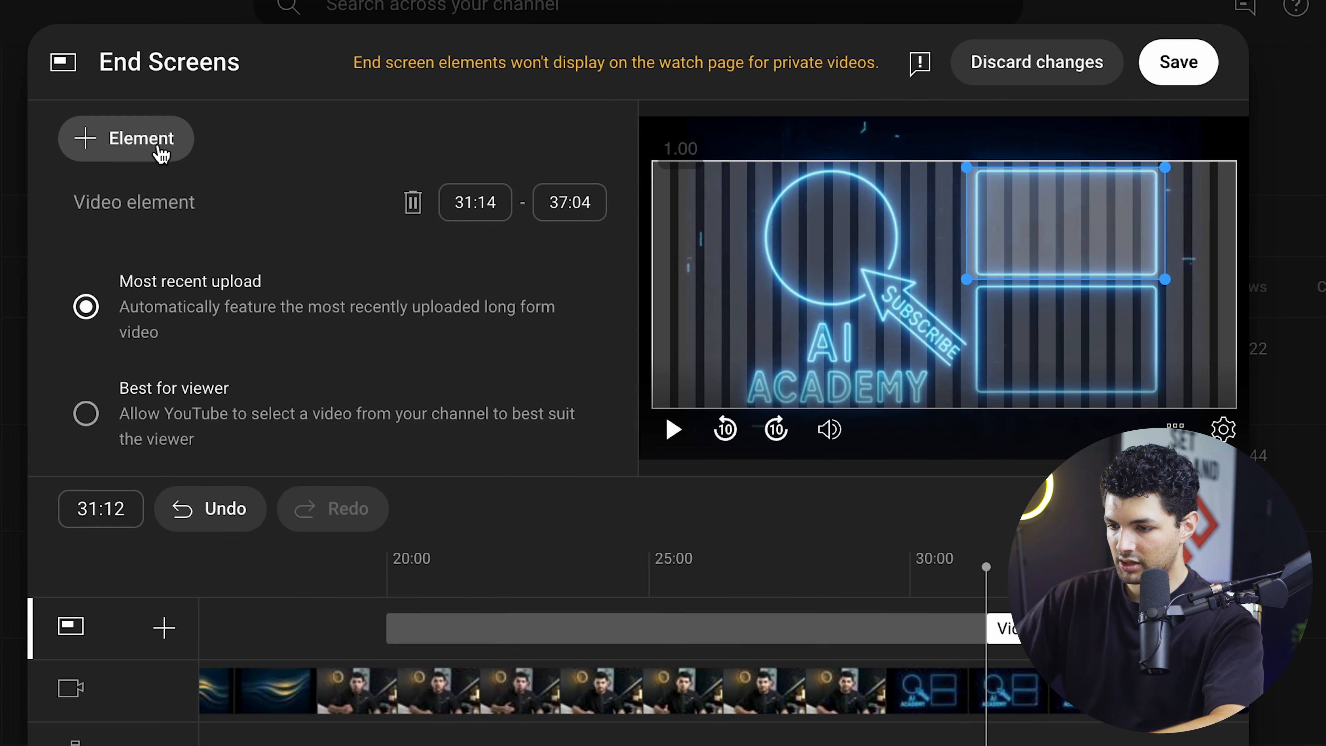
- Add a best for viewer video element over the lower neon frame and align its start with the most recent upload element
left_click(157, 146)
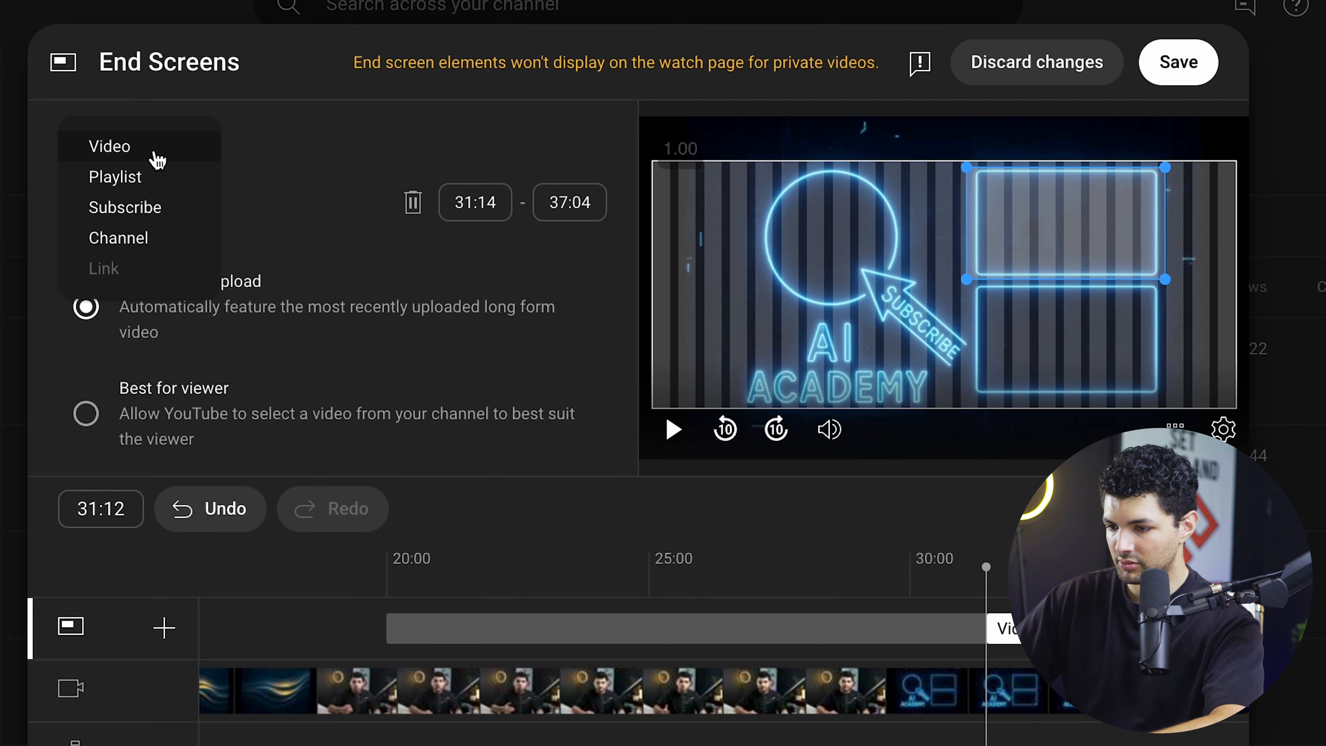
left_click(158, 154)
left_click_drag(787, 209, 1096, 328)
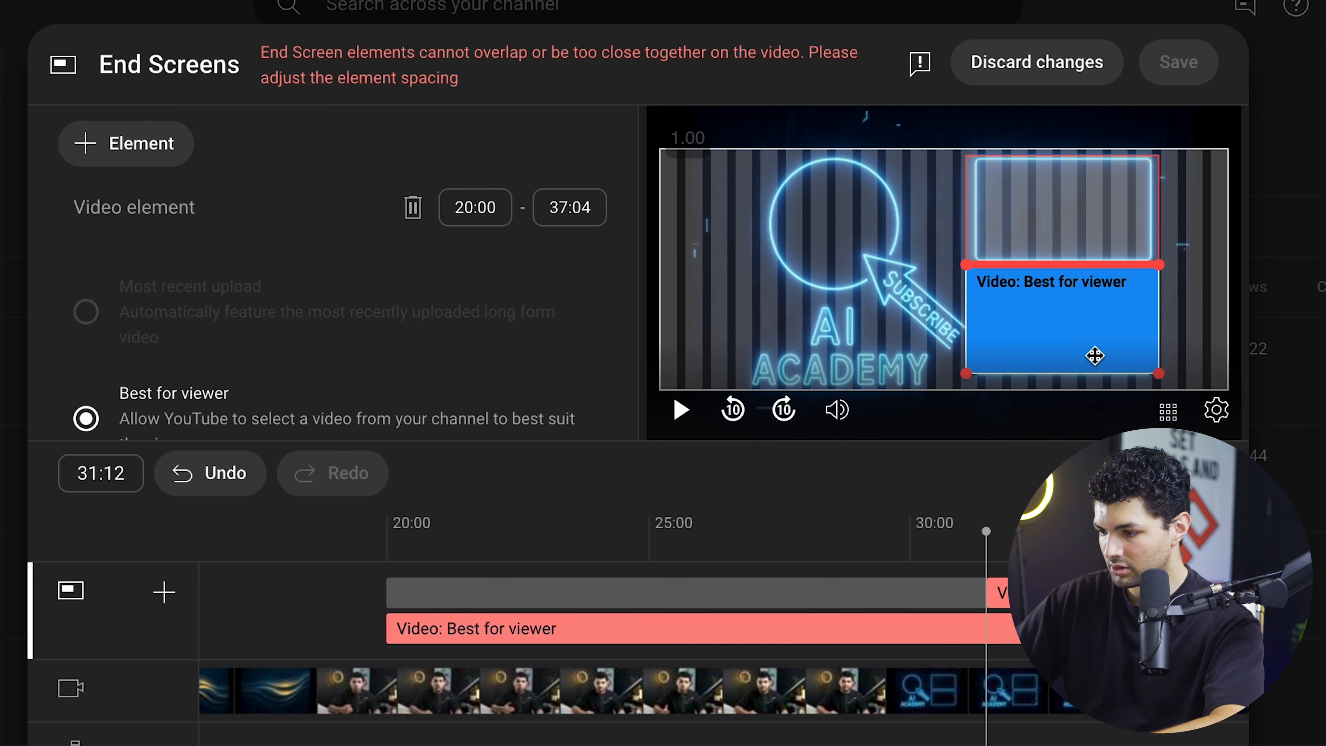
left_click_drag(387, 629, 975, 618)
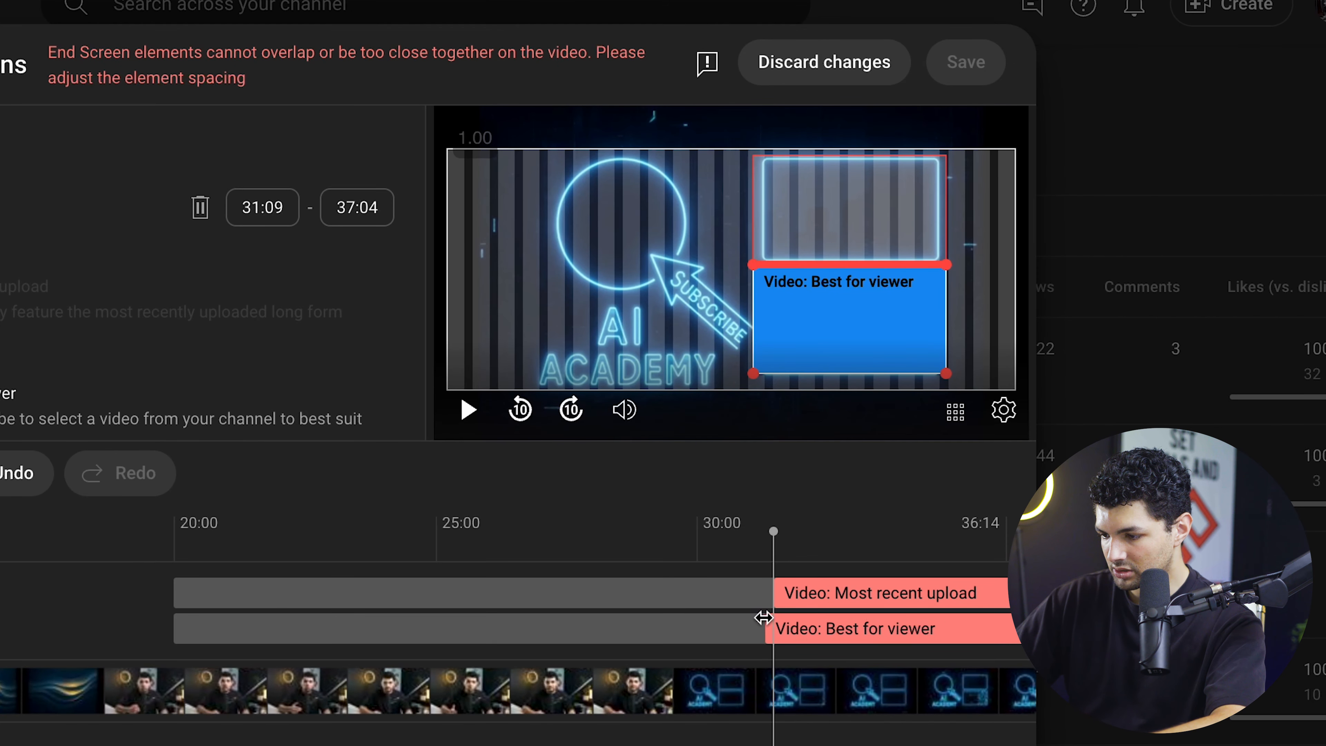
left_click_drag(762, 618, 772, 618)
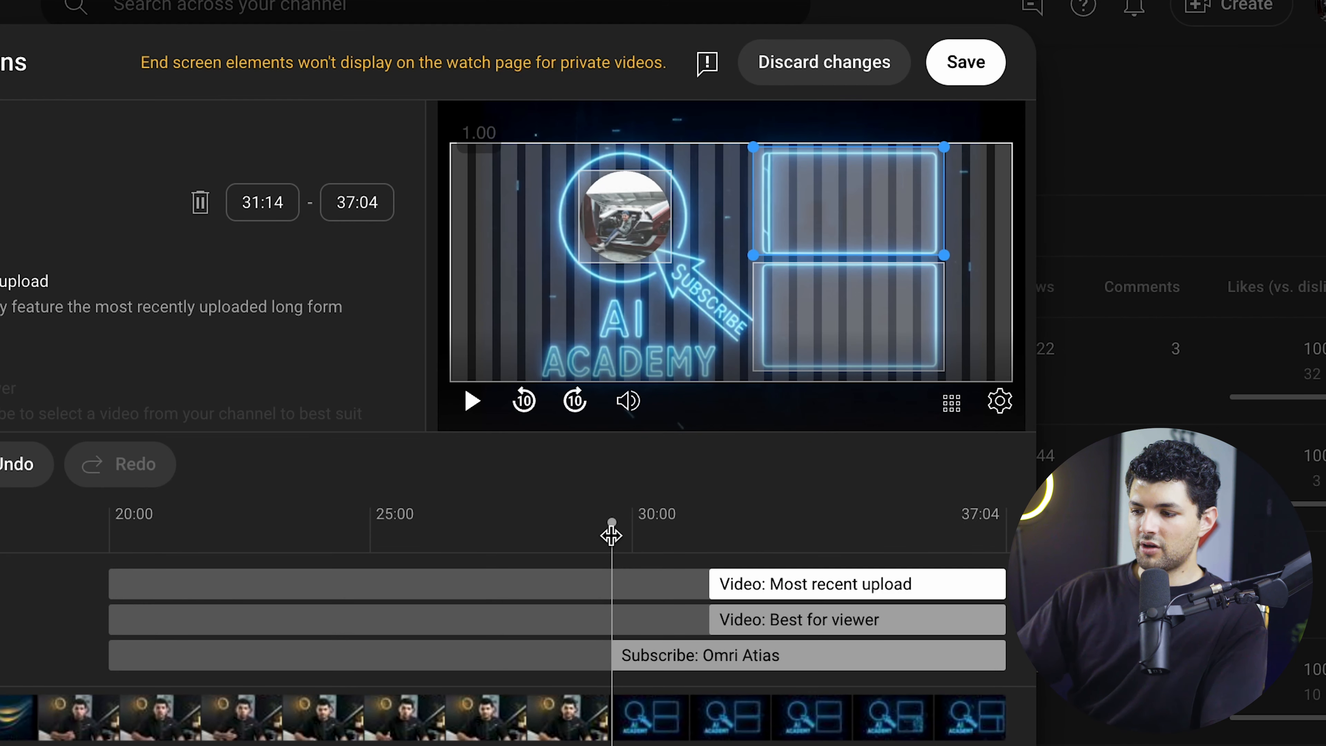
- Play the end screen preview from just before the end card begins through to the end of the video
left_click_drag(611, 538, 548, 523)
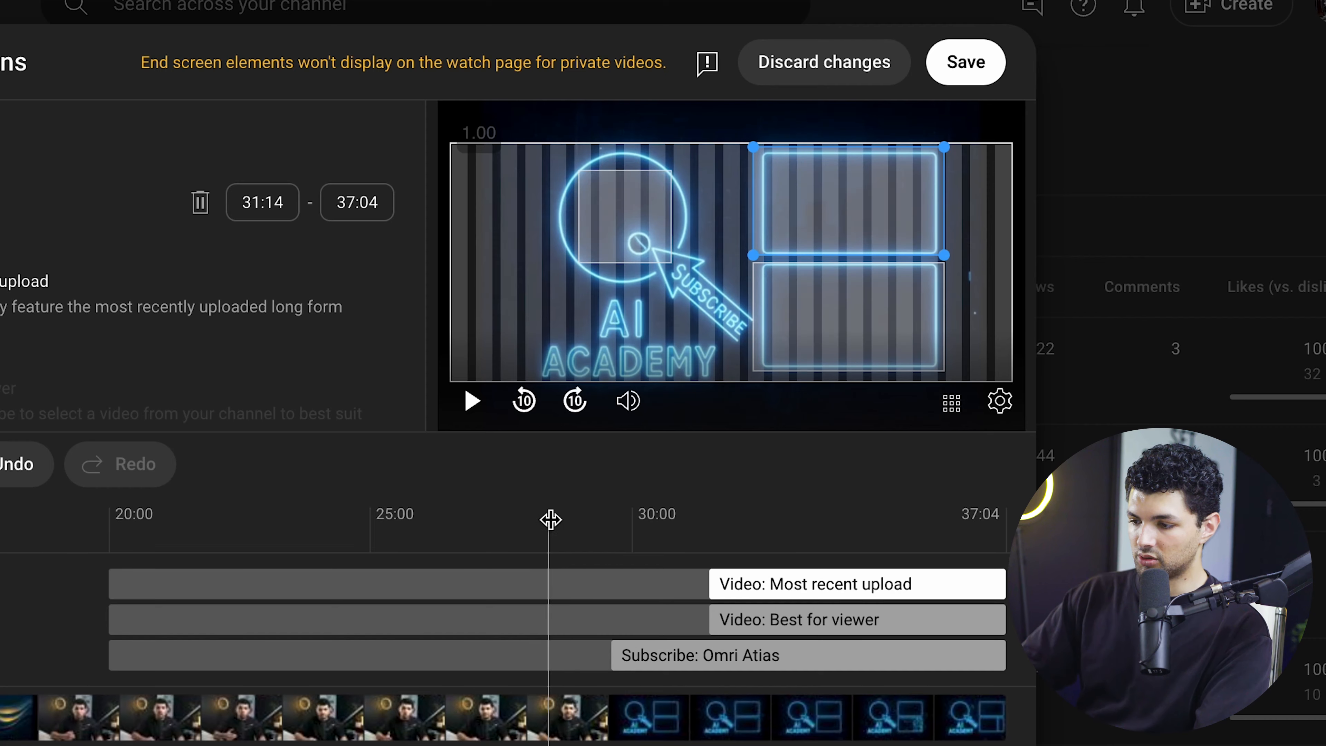
left_click(484, 416)
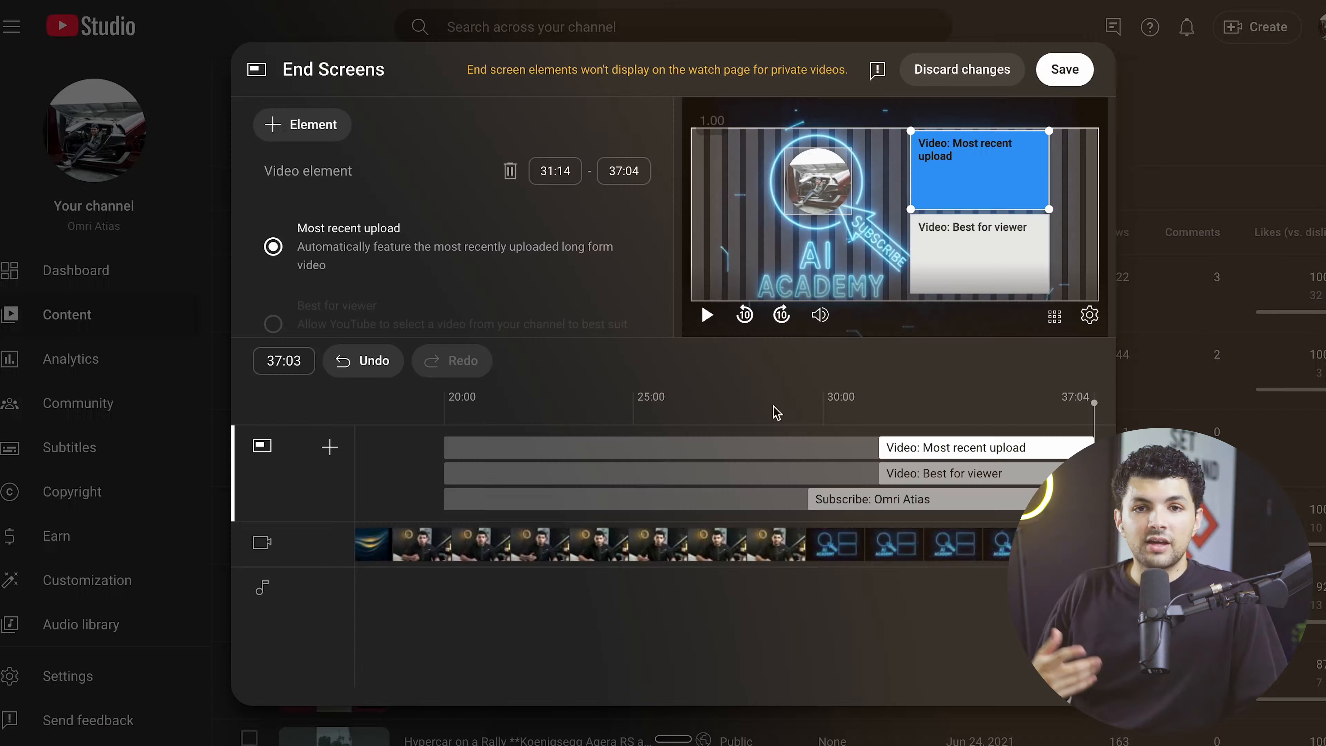